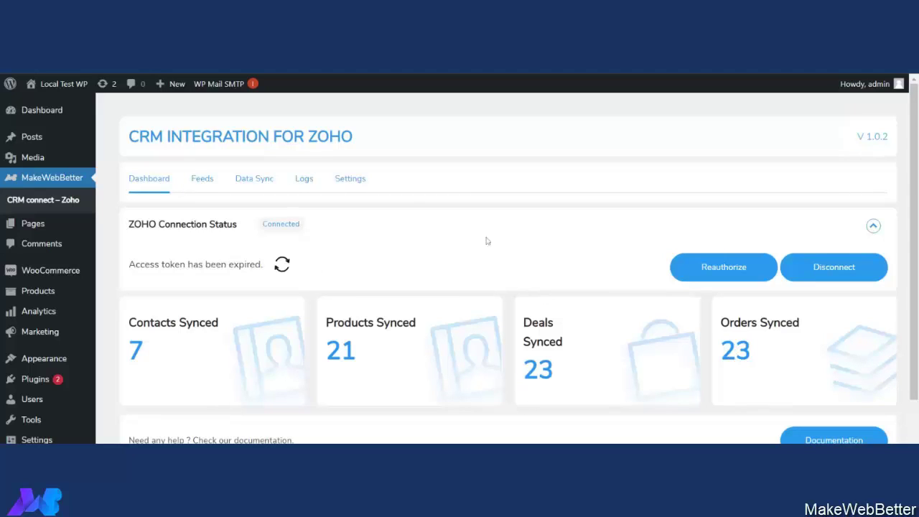
Open the Default Contacts Feed for editing and examine its field mapping.
left_click(203, 184)
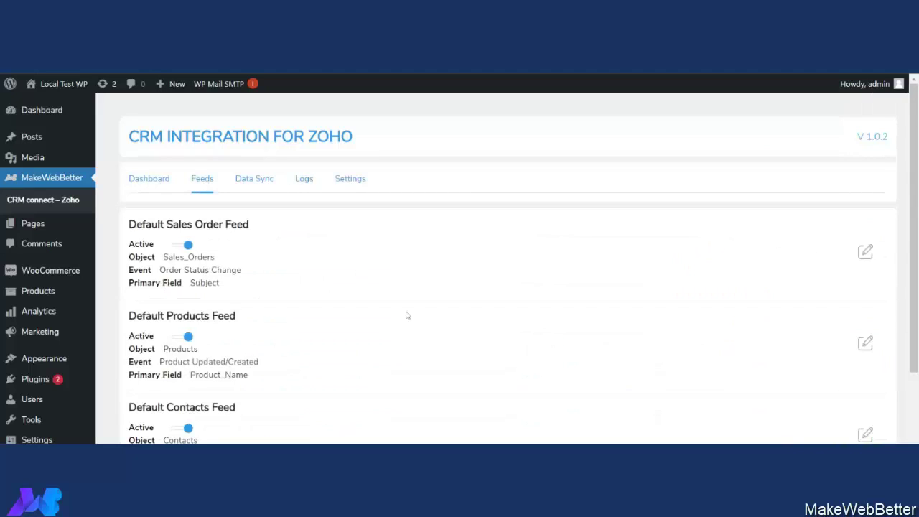
scroll(393, 314, "down", 2)
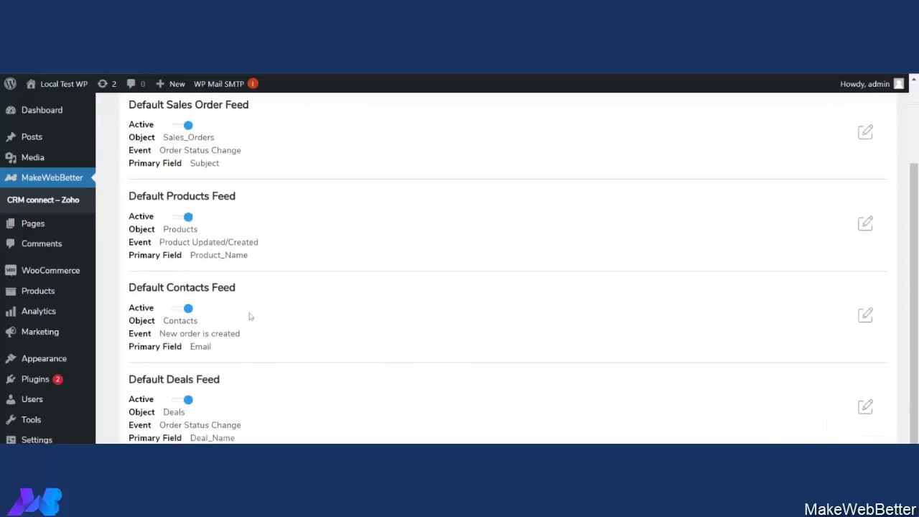
left_click(866, 317)
scroll(361, 364, "down", 2)
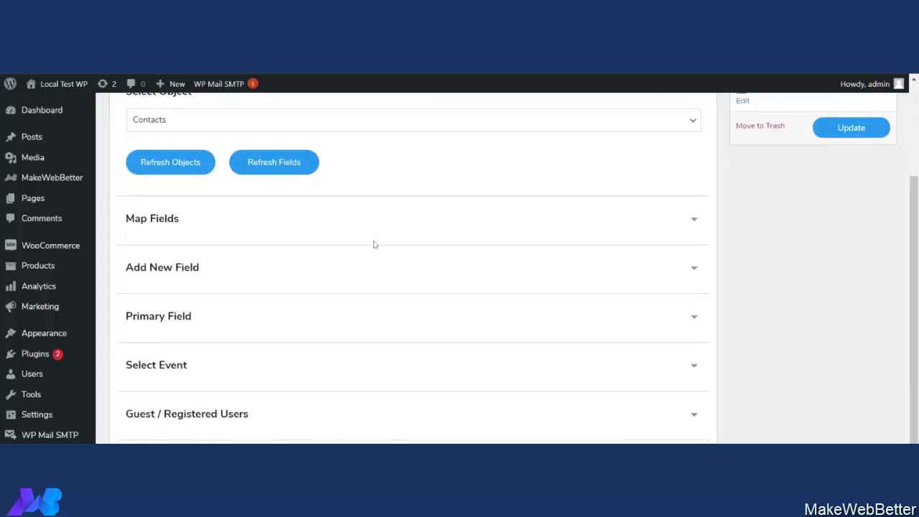
left_click(468, 223)
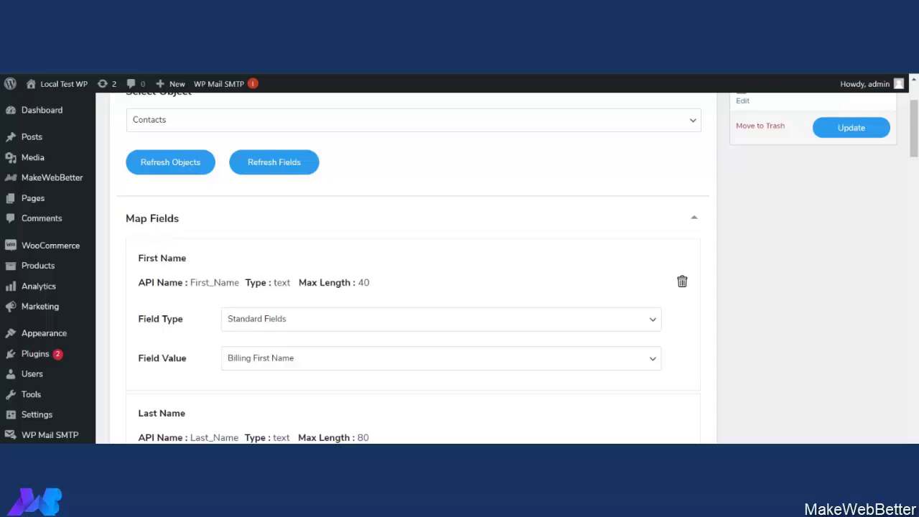
scroll(251, 361, "up", 3)
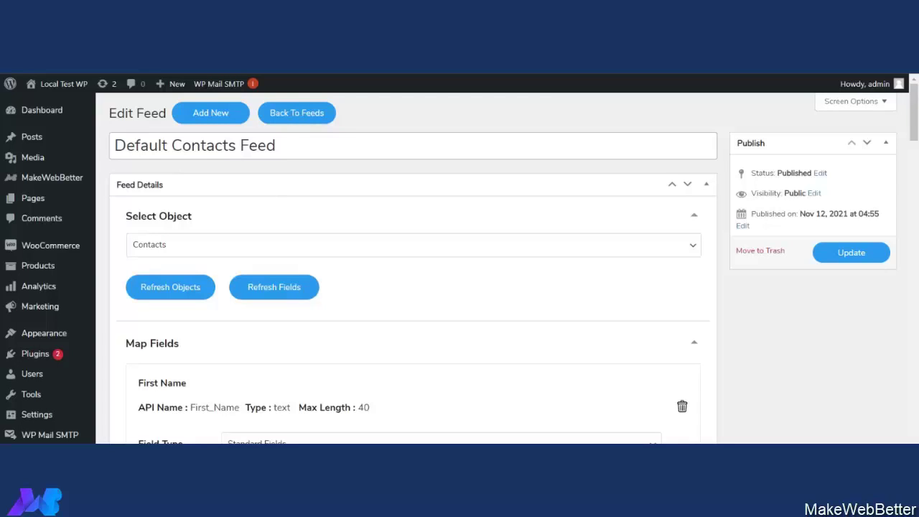
Return to the feeds list and add a new feed titled "Custom Contact Feed" with Contacts as its object.
left_click(302, 115)
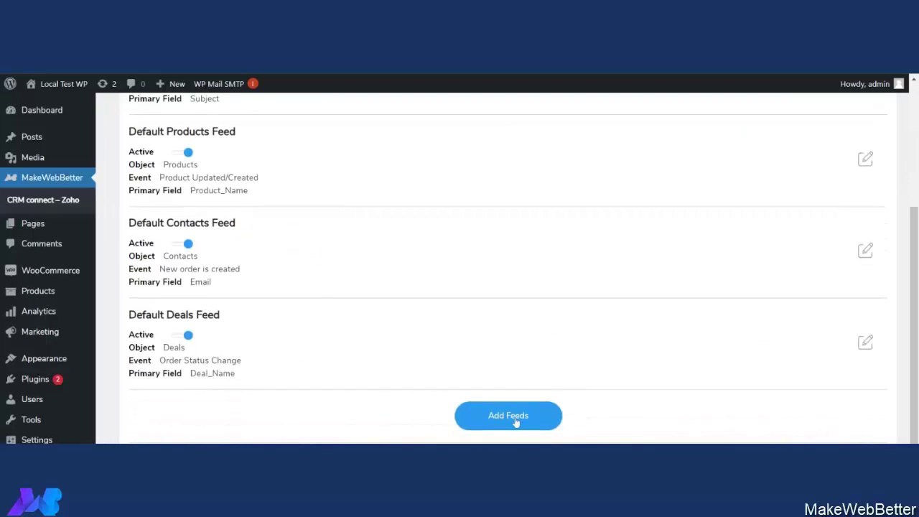
left_click(515, 422)
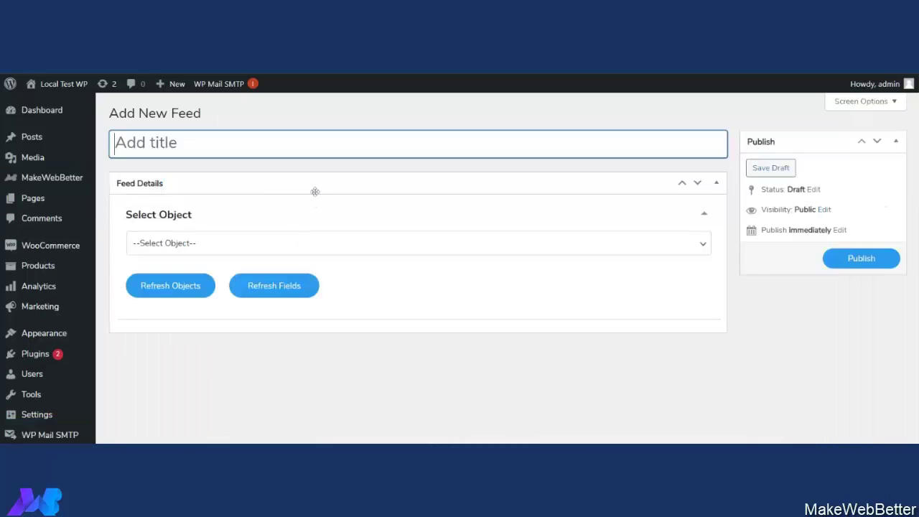
type("Custom Contac")
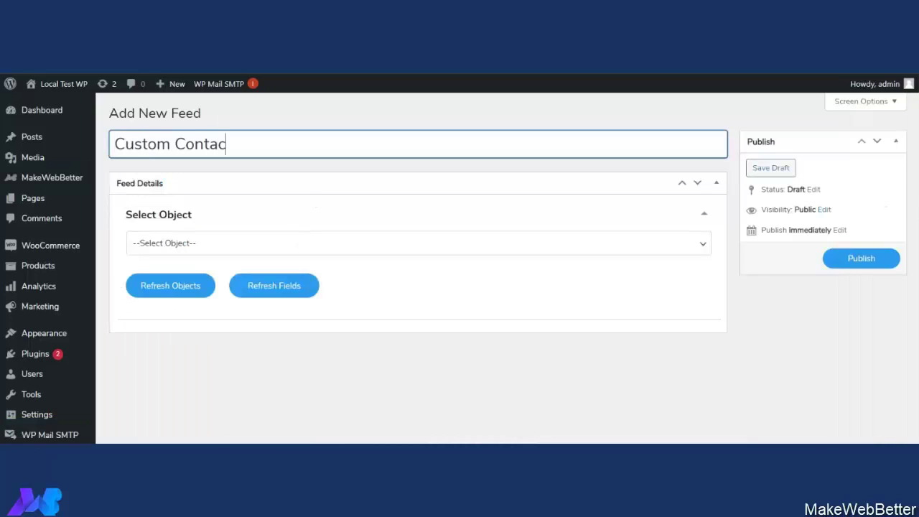
type("t Feed")
left_click(695, 251)
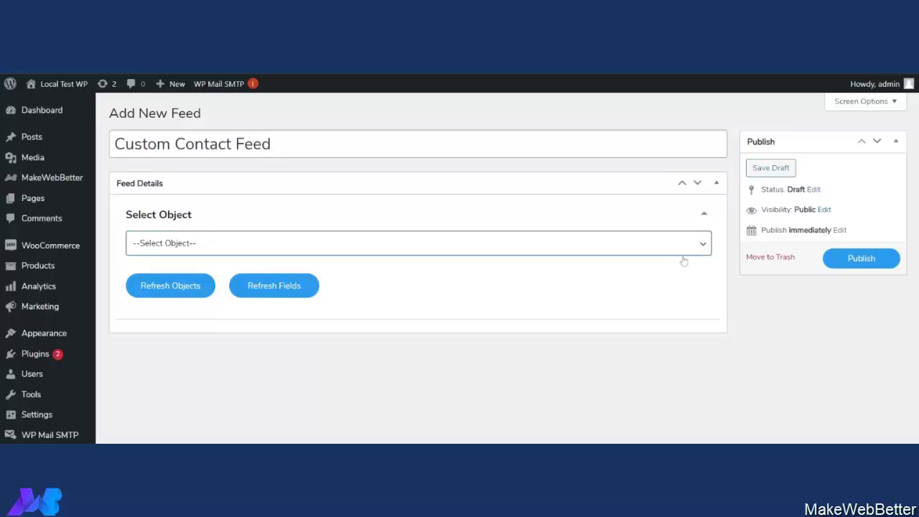
left_click(683, 261)
In the field mapping, set the First Name field's value to First Name and the Last Name field's value to Last Name.
scroll(433, 300, "down", 2)
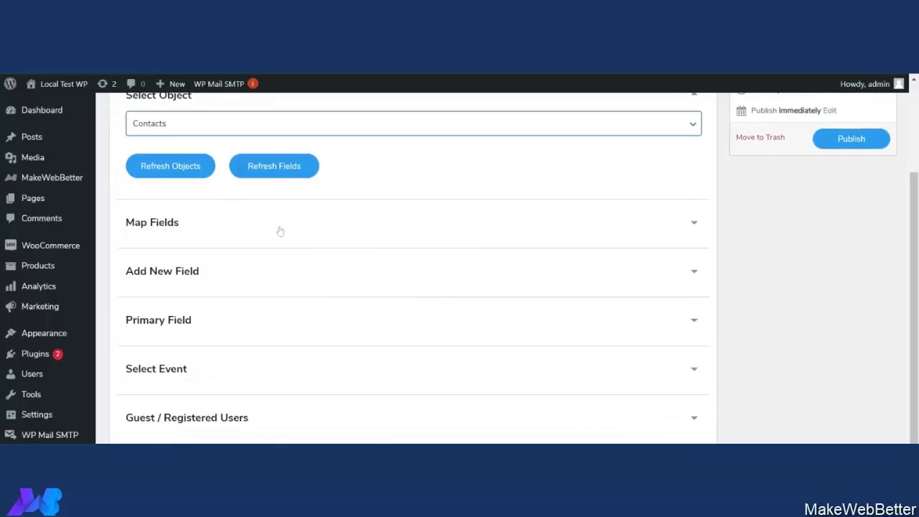
left_click(332, 232)
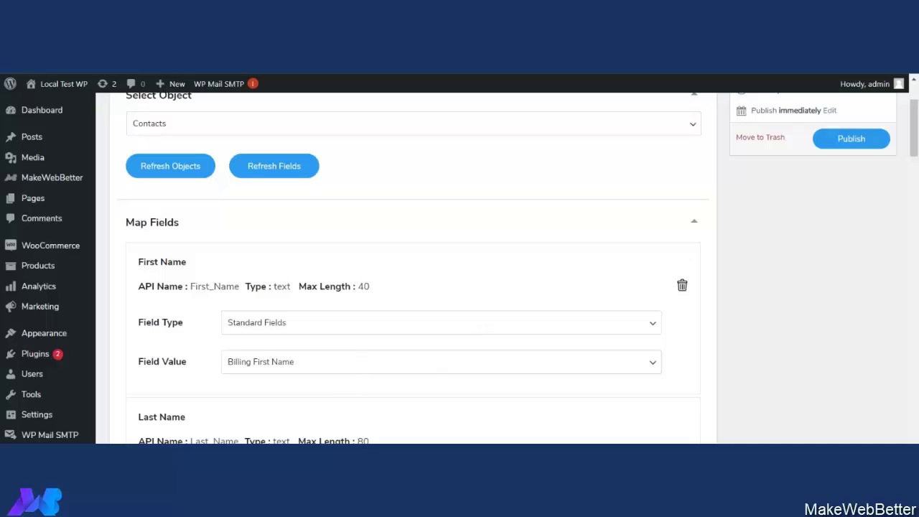
left_click(361, 367)
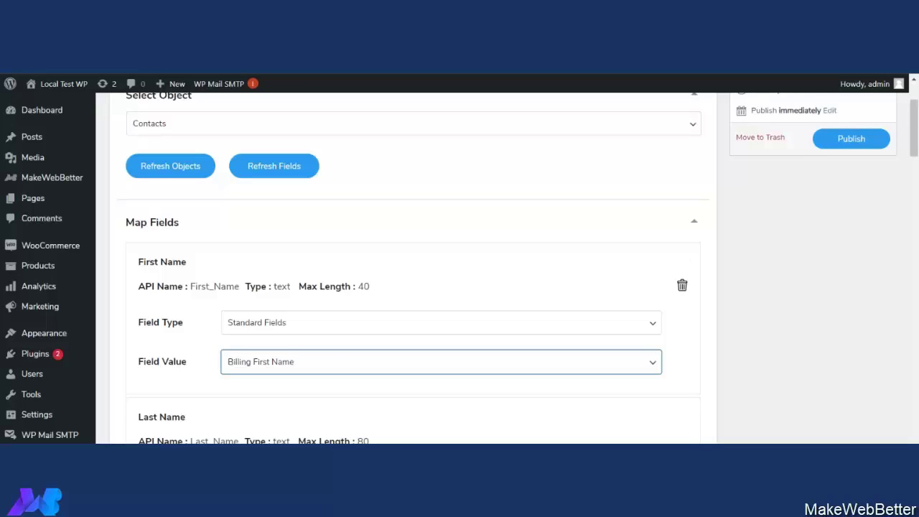
left_click(305, 278)
scroll(425, 365, "down", 2)
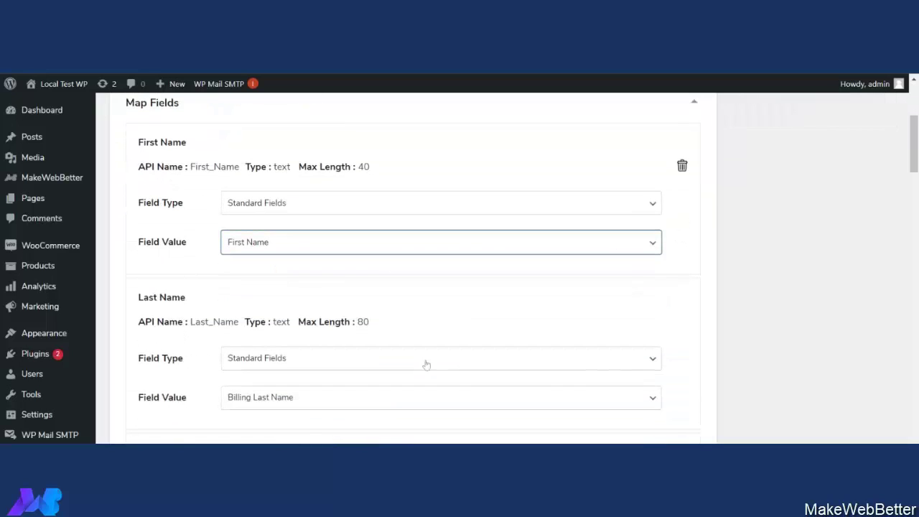
left_click(625, 406)
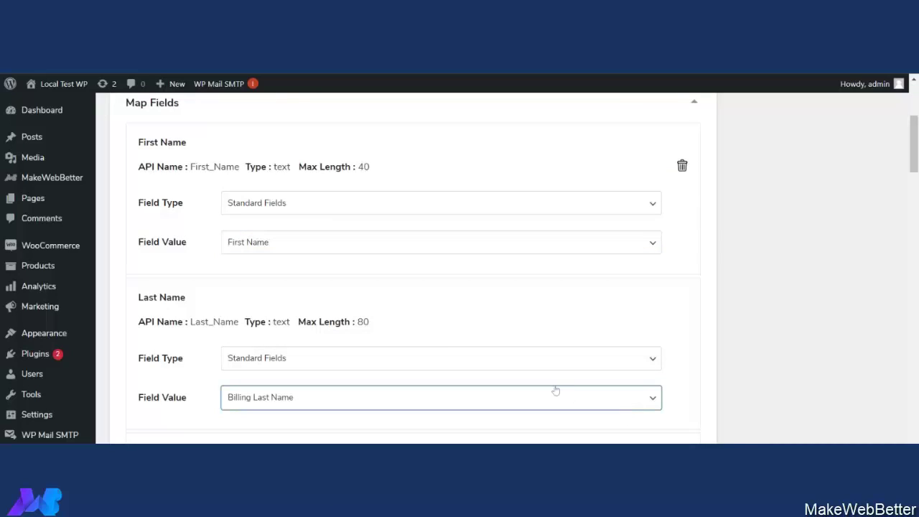
left_click(305, 240)
scroll(270, 311, "down", 1)
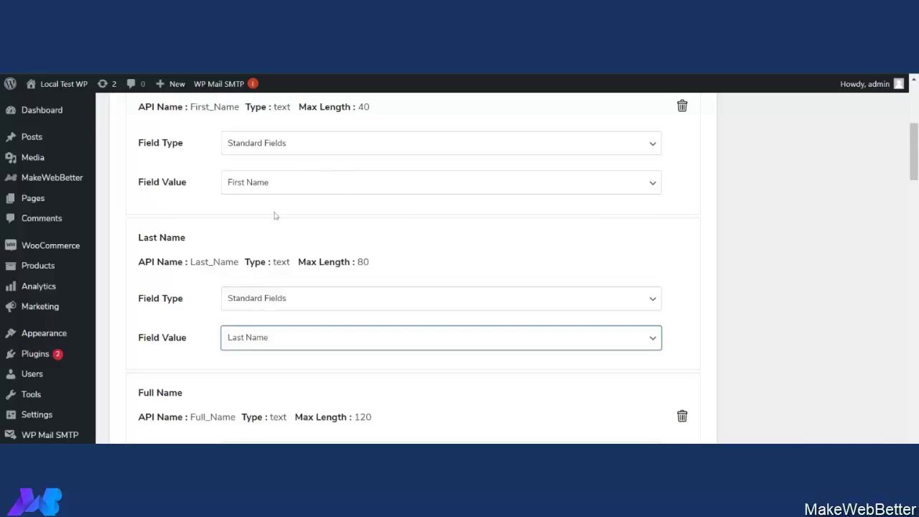
Publish the Custom Contact Feed.
scroll(253, 381, "down", 1)
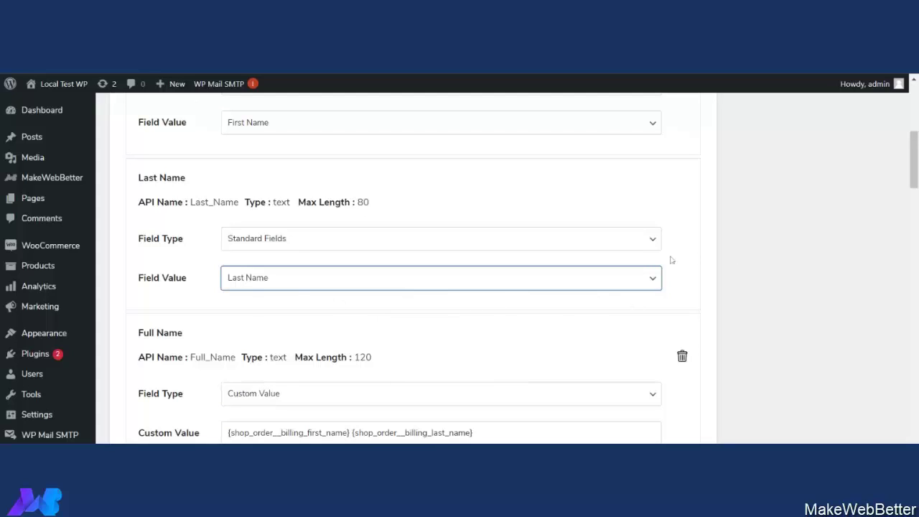
scroll(677, 189, "up", 1)
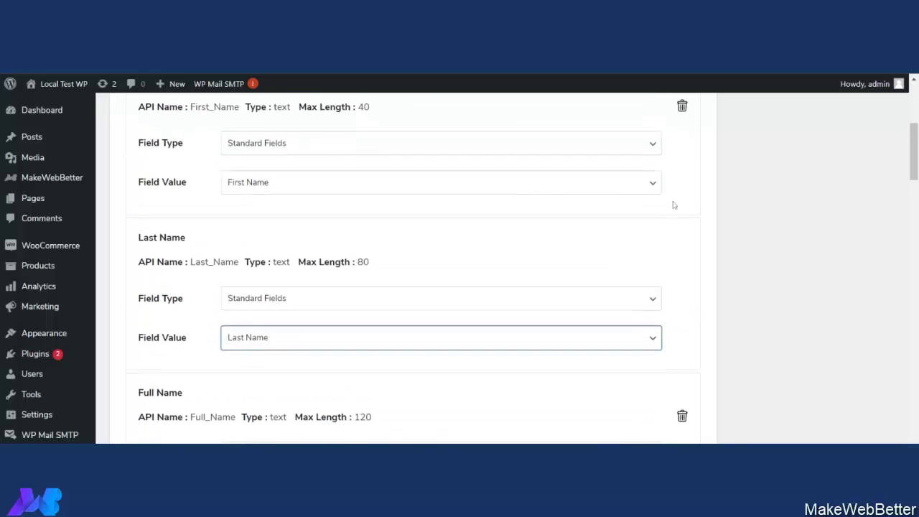
scroll(675, 197, "up", 2)
scroll(656, 224, "up", 2)
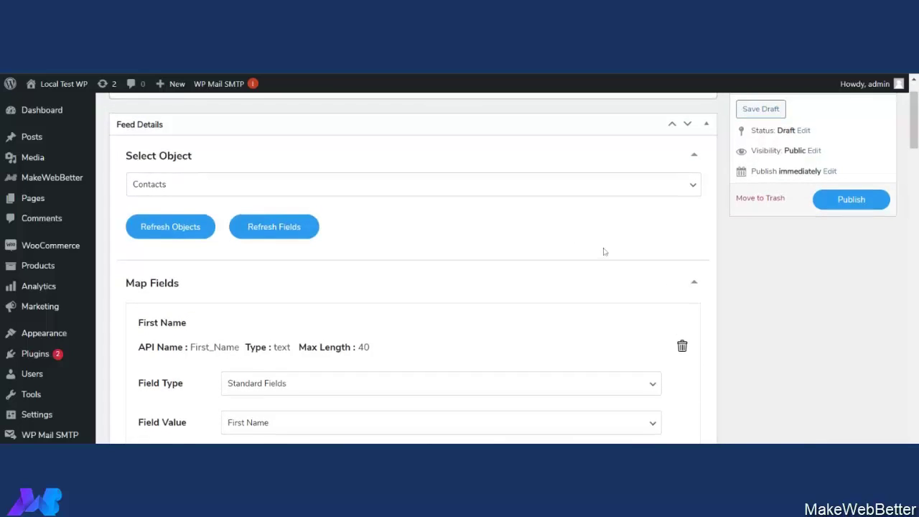
scroll(603, 251, "up", 1)
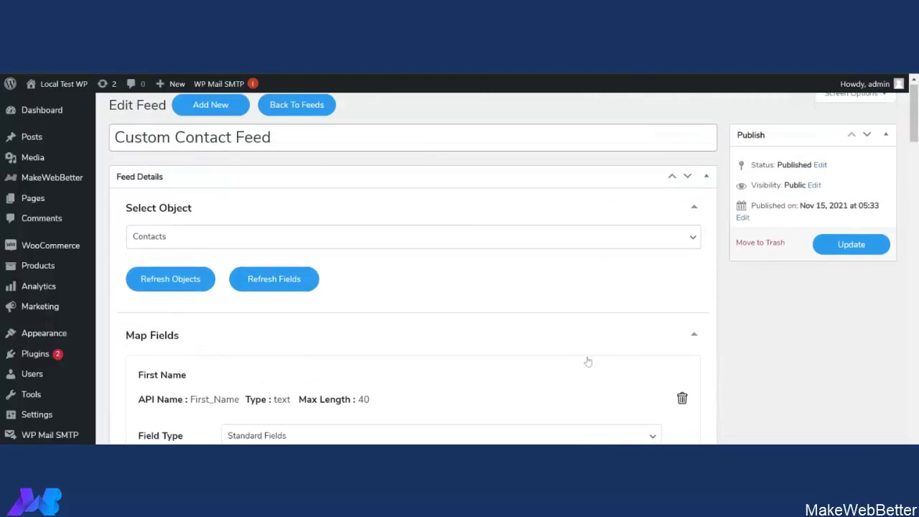
Replace the Full Name field's custom value with {users_first_name}{users_last_name}.
scroll(587, 361, "down", 4)
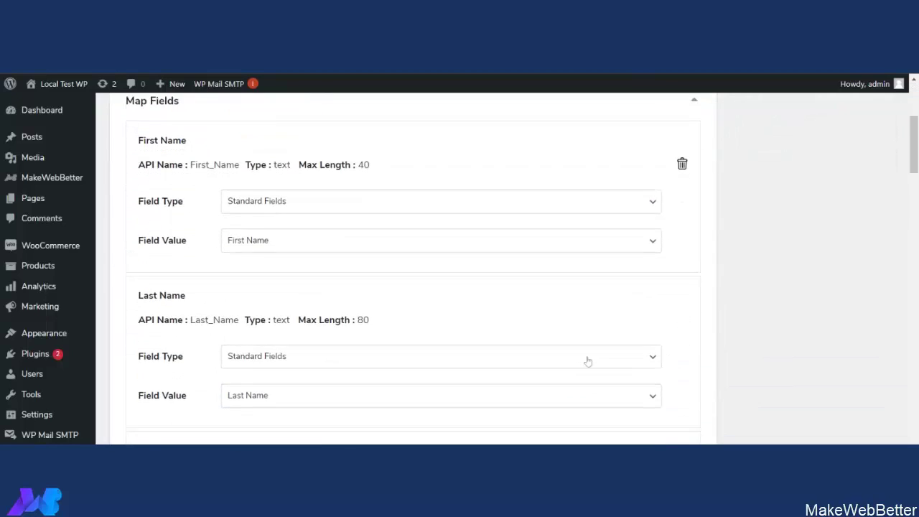
scroll(588, 362, "down", 4)
left_click_drag(472, 255, 92, 264)
type("{users_first_name}{users_last_name}")
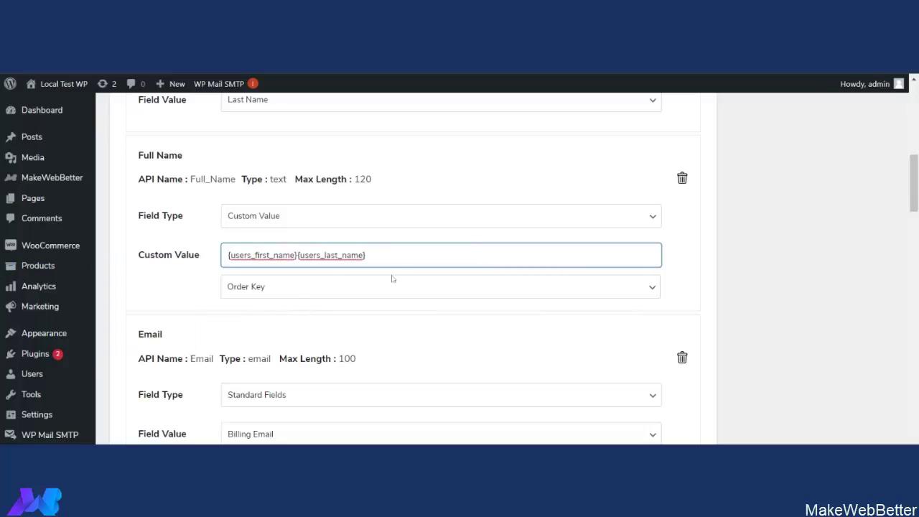
Check the field value options available for the Email and Phone mappings.
scroll(474, 321, "down", 2)
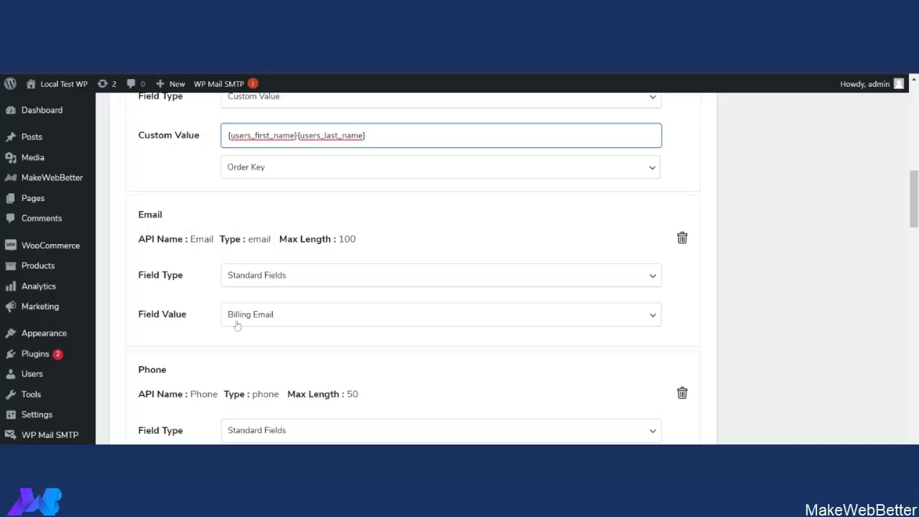
left_click(465, 325)
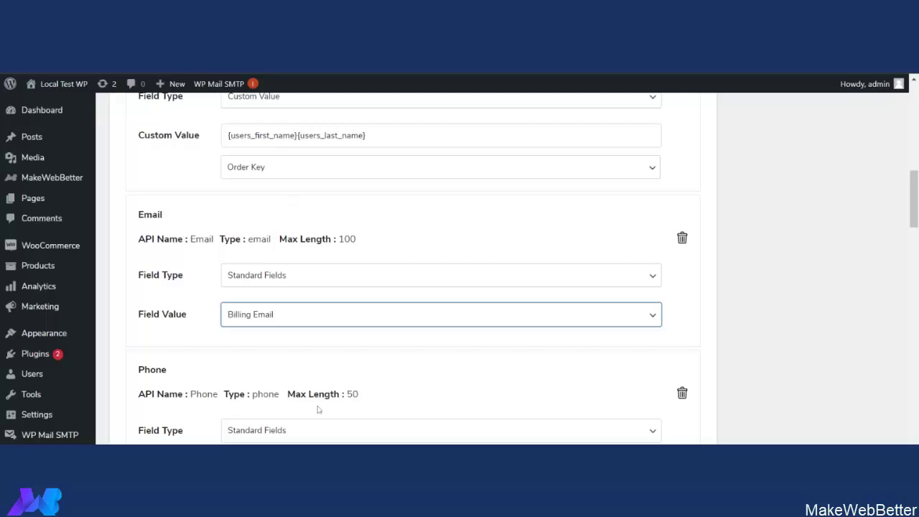
scroll(318, 408, "down", 1)
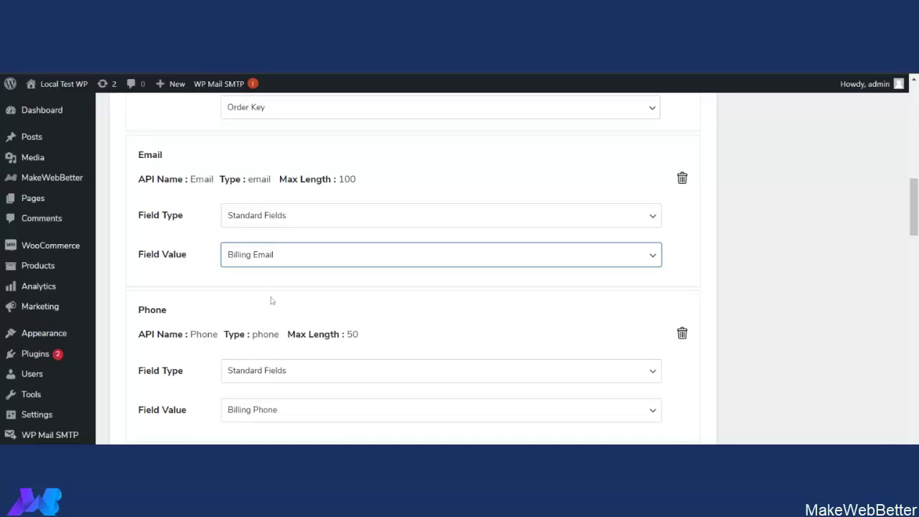
scroll(523, 312, "down", 3)
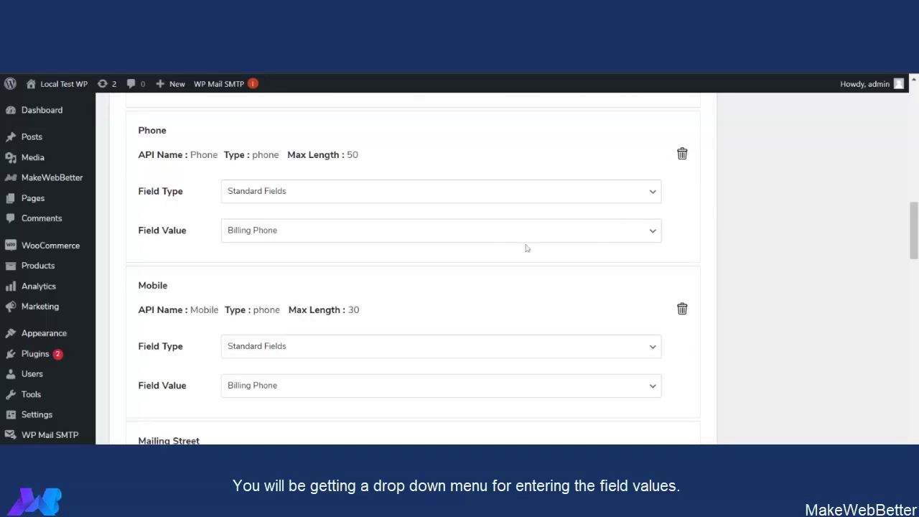
left_click(562, 244)
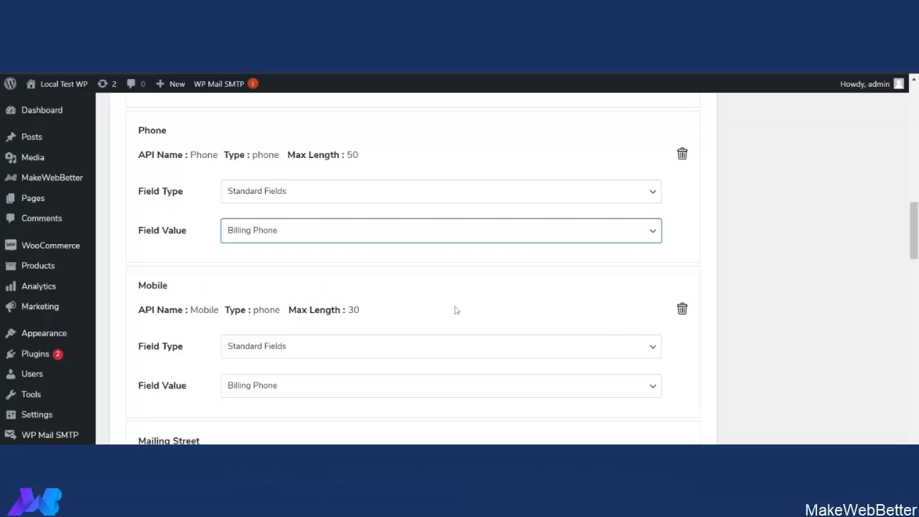
Review the remaining contact field mappings, from Mobile through the street, city and state fields.
scroll(454, 312, "down", 2)
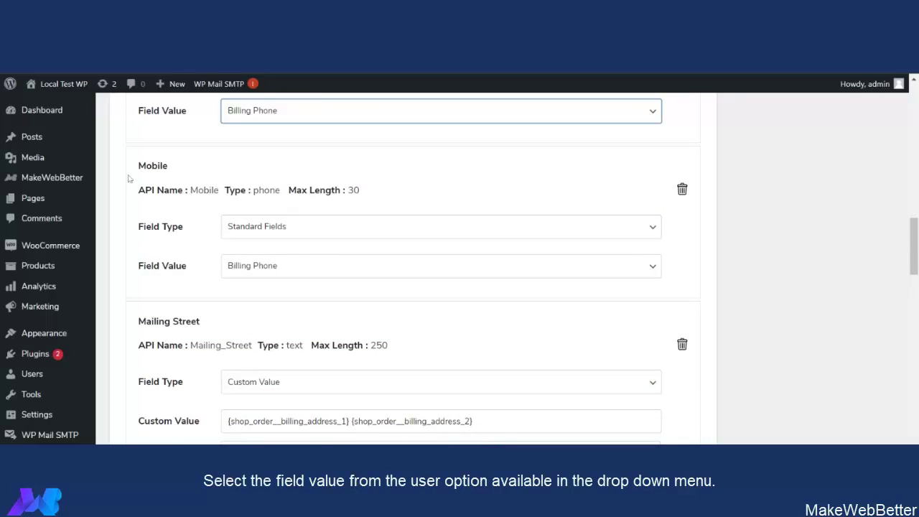
scroll(306, 232, "down", 4)
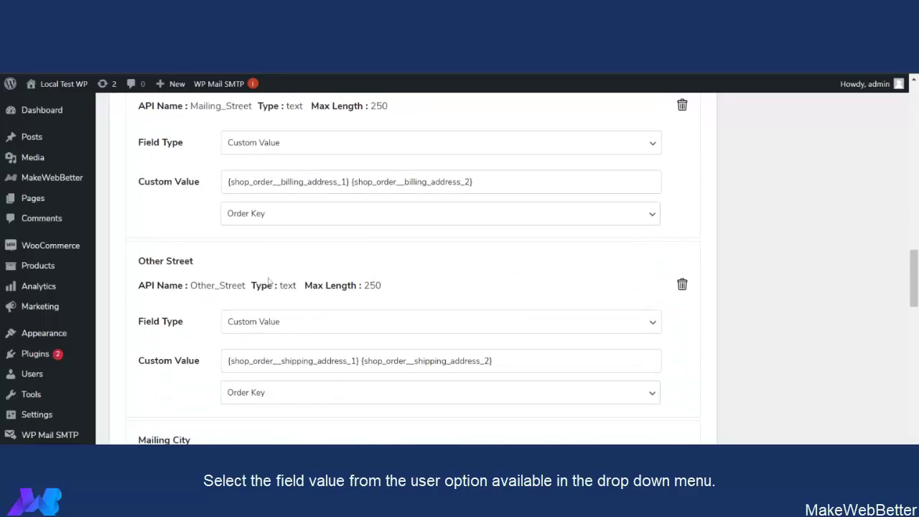
scroll(288, 329, "down", 2)
scroll(287, 322, "down", 2)
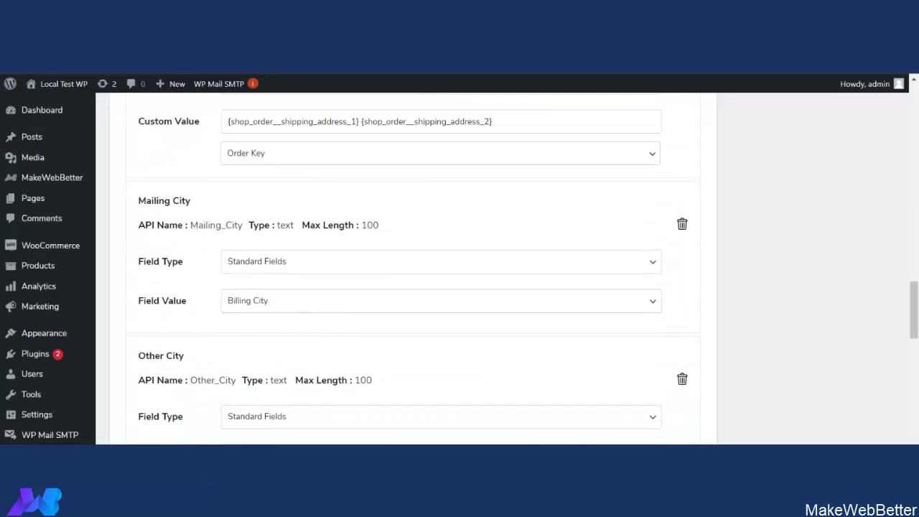
scroll(245, 387, "down", 2)
scroll(245, 387, "down", 4)
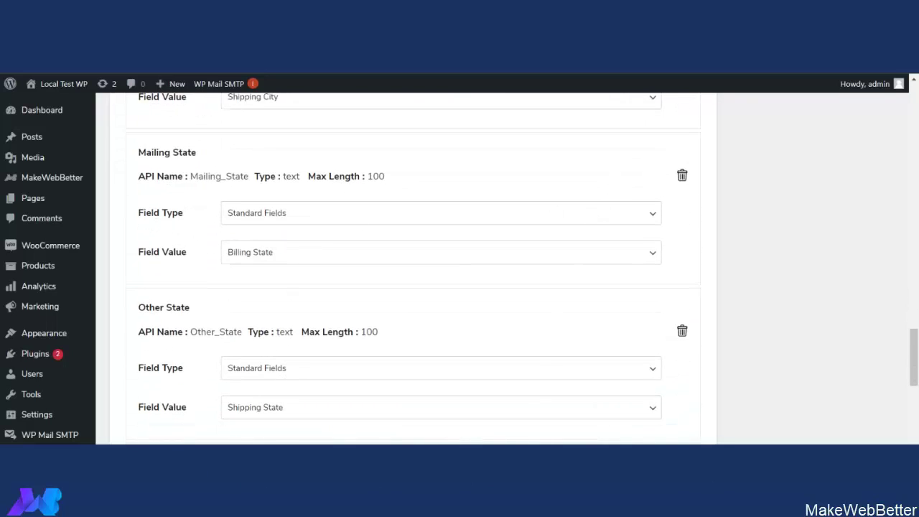
scroll(340, 349, "up", 2)
scroll(234, 304, "up", 1)
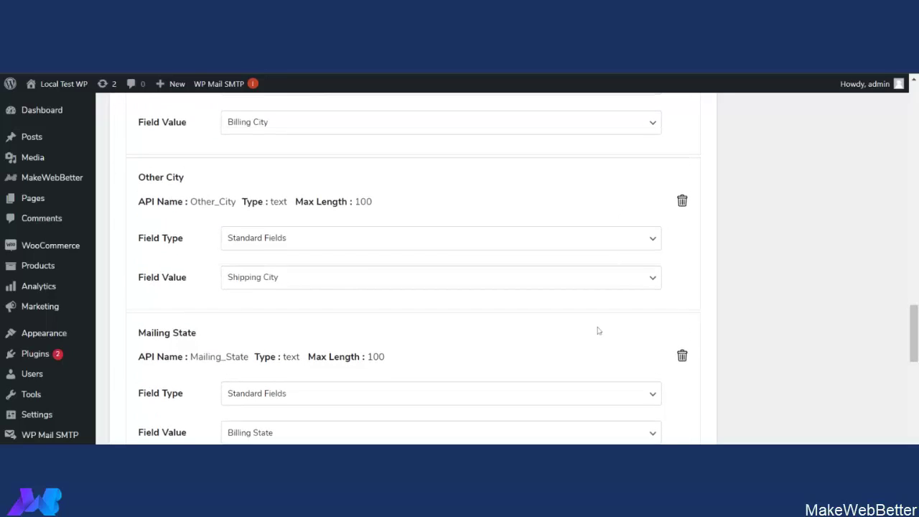
scroll(311, 287, "up", 3)
scroll(431, 295, "up", 6)
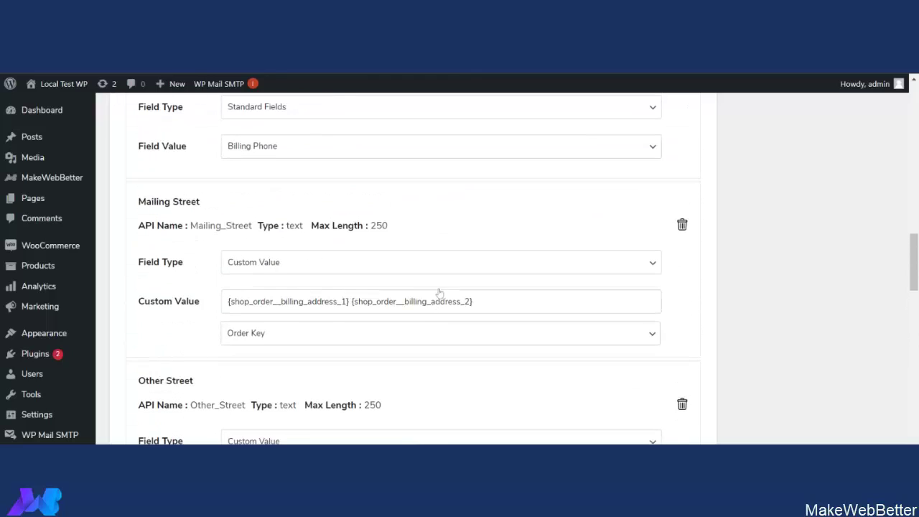
scroll(501, 308, "up", 3)
Delete the Other Country field from the end of the feed's field mapping.
scroll(587, 330, "down", 15)
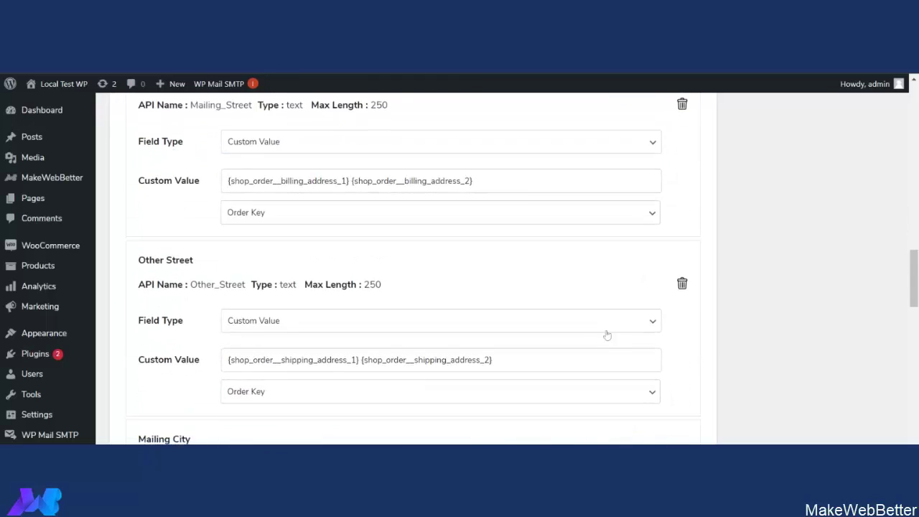
scroll(640, 363, "down", 9)
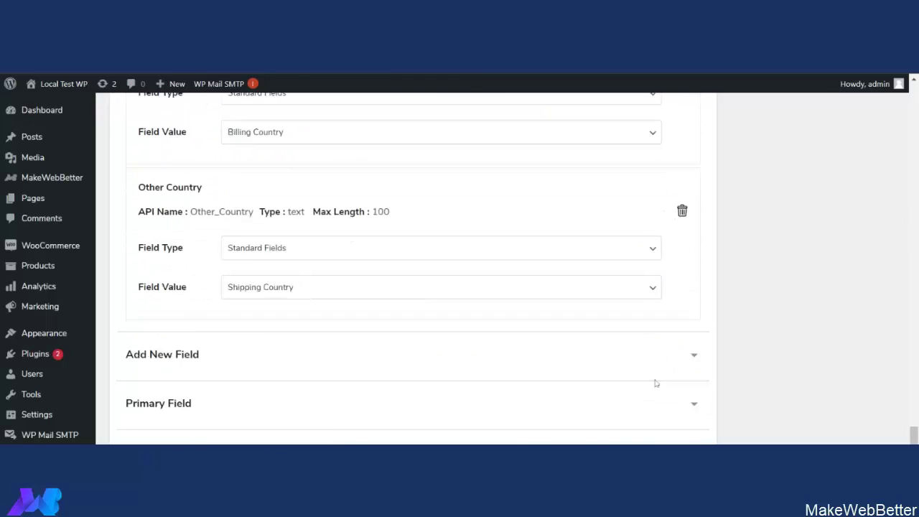
scroll(659, 355, "up", 2)
left_click(683, 244)
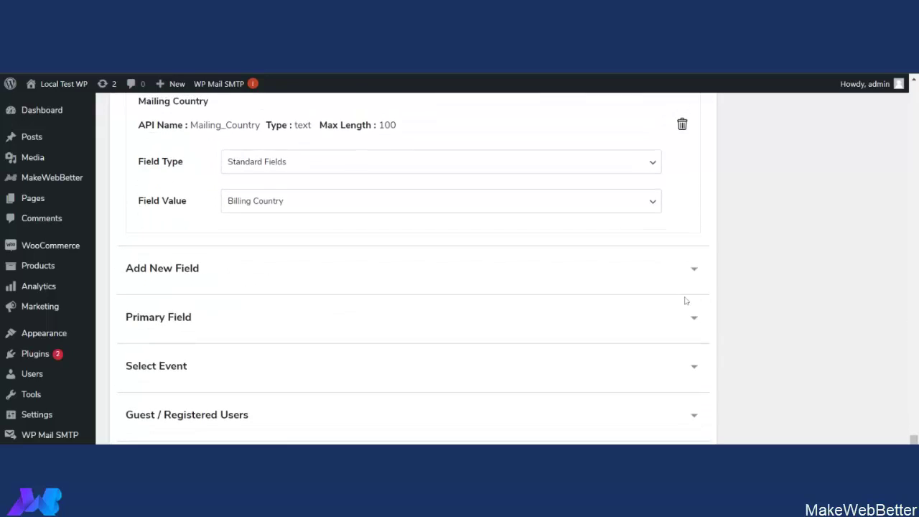
Recheck the contact field mappings and publish the Custom Contact Feed.
scroll(685, 299, "up", 15)
scroll(435, 288, "up", 5)
scroll(435, 287, "down", 1)
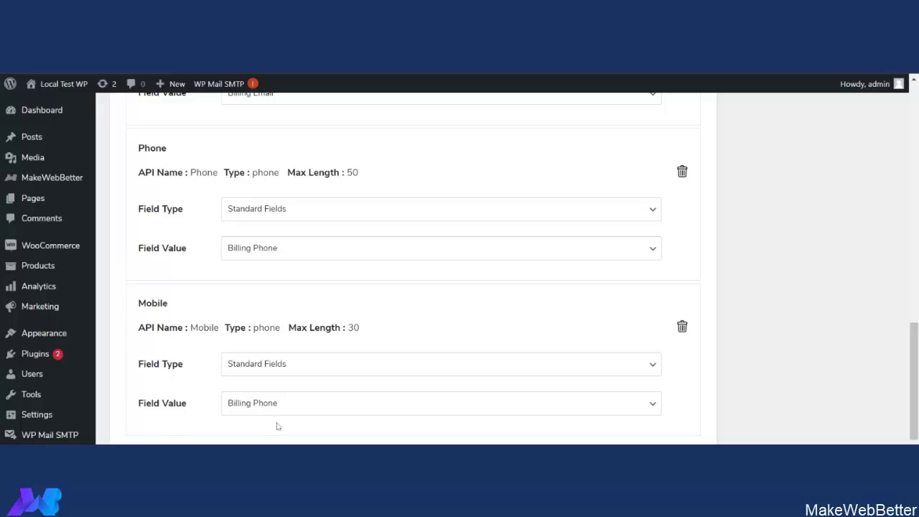
scroll(374, 386, "up", 5)
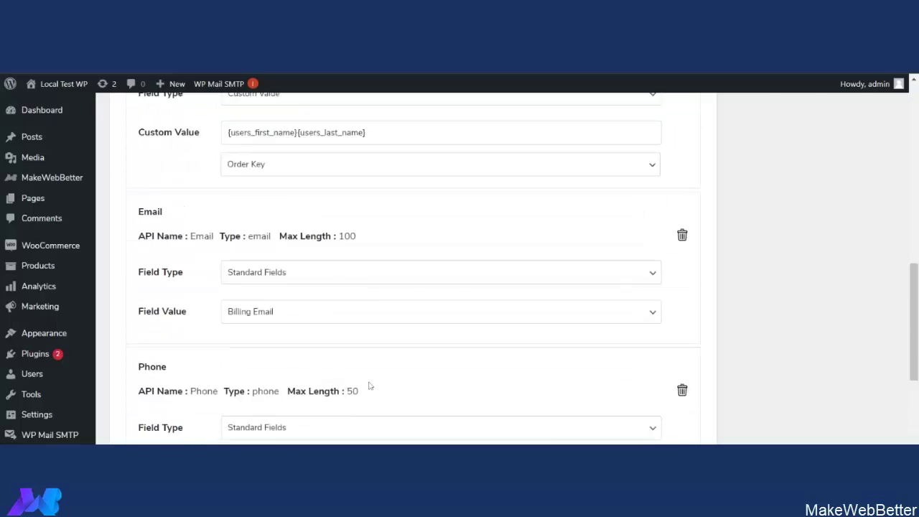
scroll(370, 386, "up", 10)
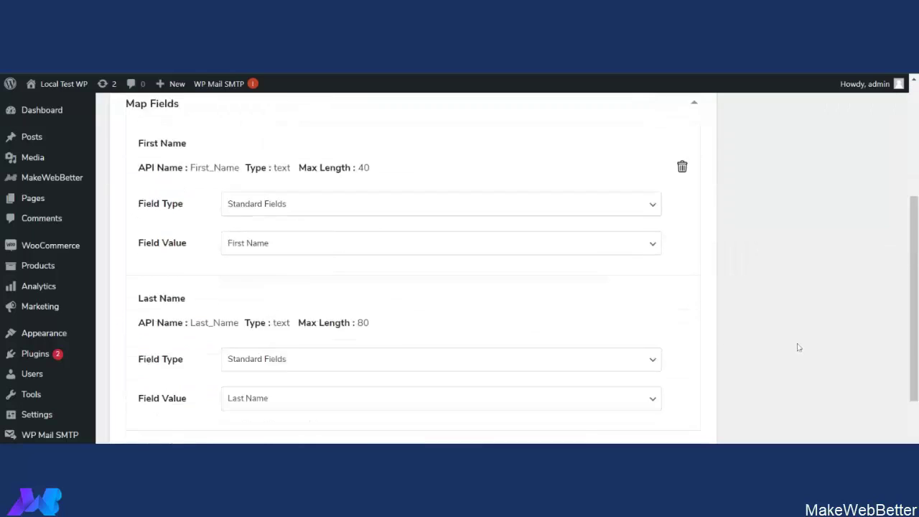
scroll(796, 345, "up", 10)
left_click(859, 267)
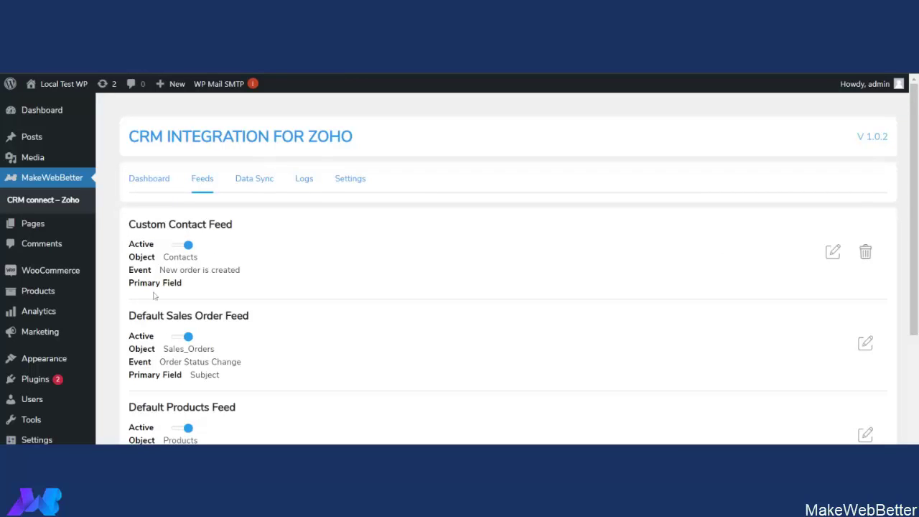
Reopen the Custom Contact Feed for editing and set its primary field to Email.
left_click(832, 252)
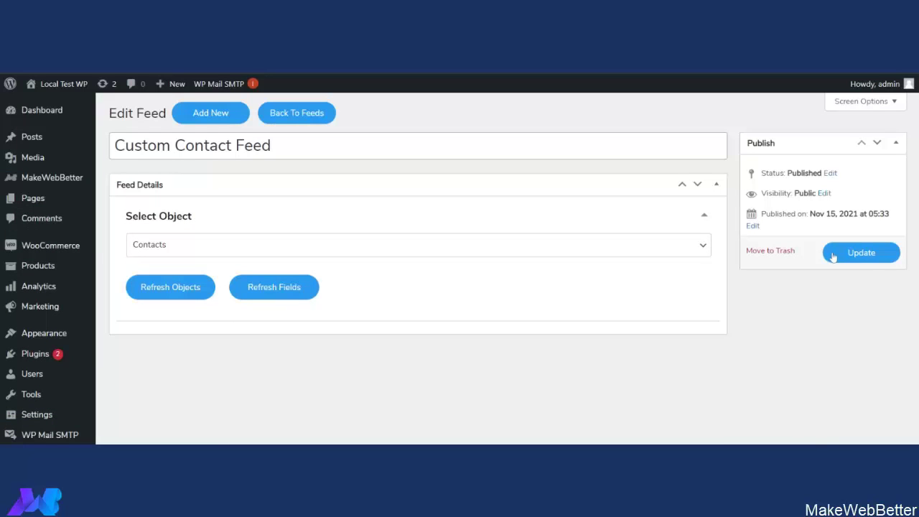
scroll(445, 385, "down", 2)
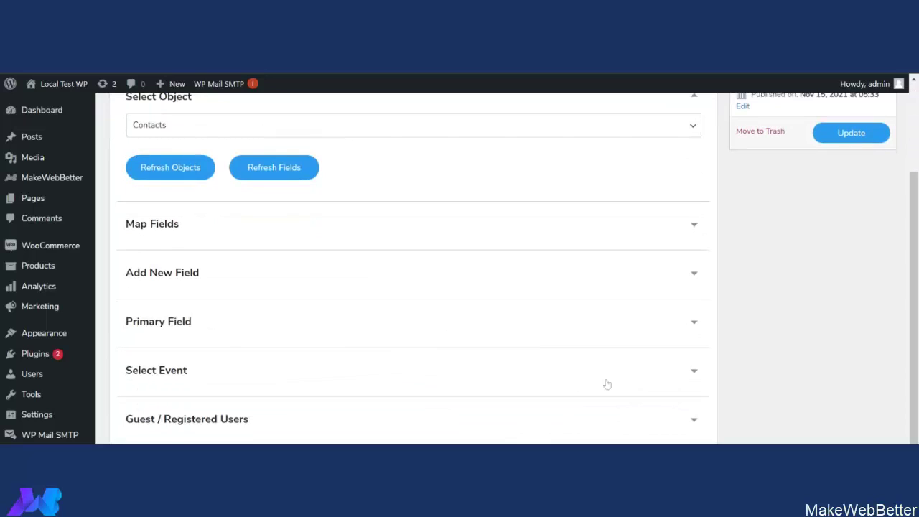
left_click(622, 325)
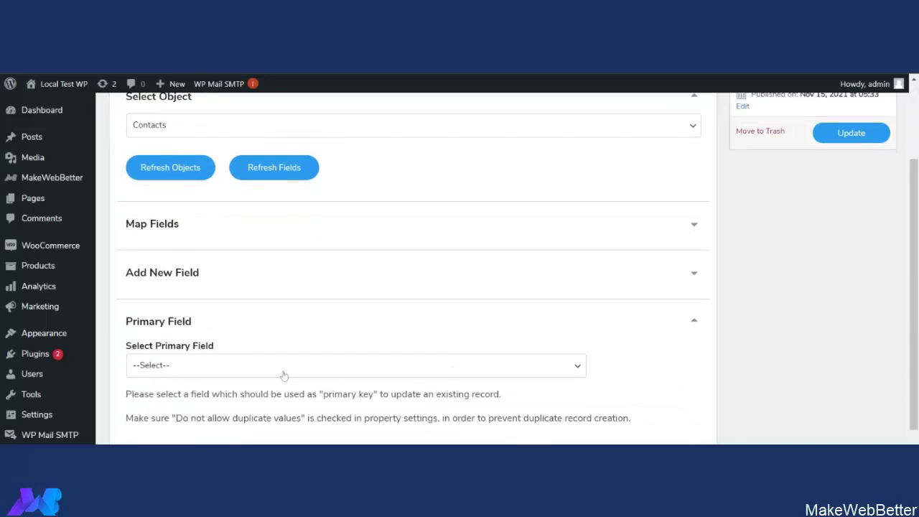
left_click(220, 436)
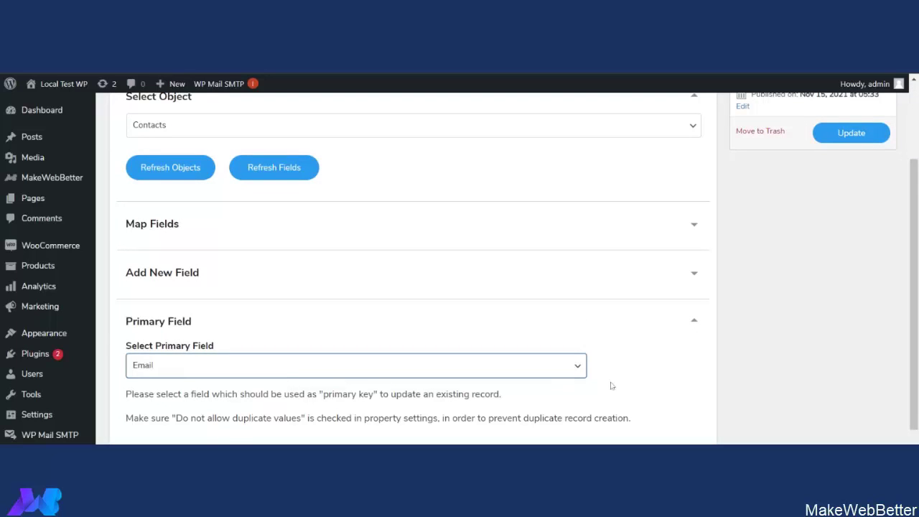
Set the feed's trigger event to WP User Updated/Created.
scroll(611, 386, "down", 2)
left_click(372, 382)
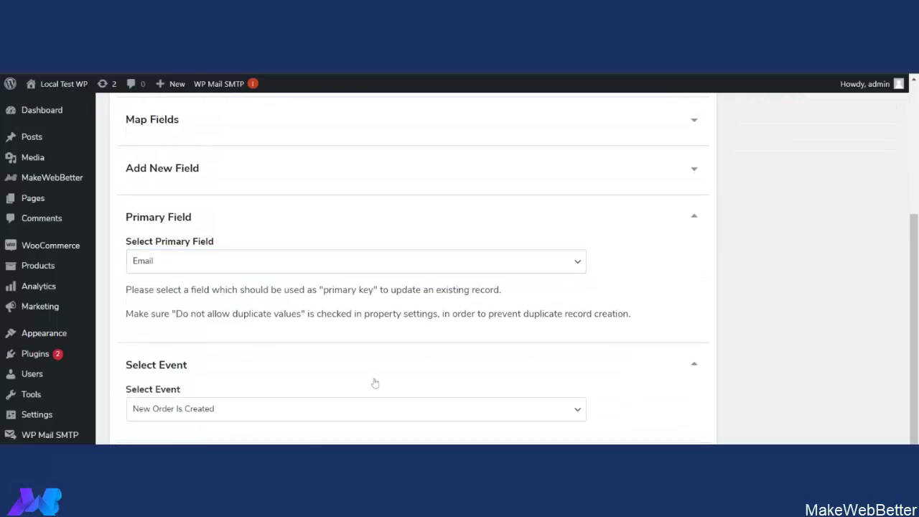
left_click(297, 419)
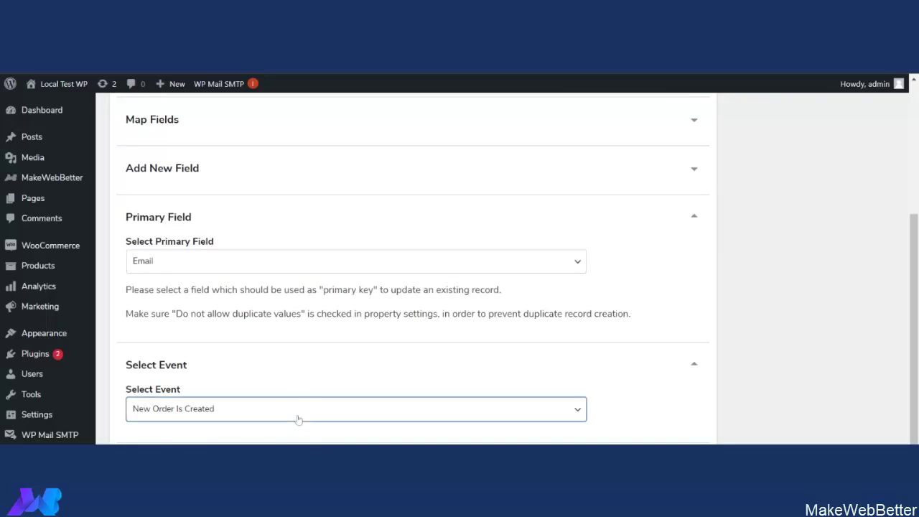
left_click(226, 388)
Change the Custom Contact Feed's primary field to First Name and update the feed.
scroll(437, 417, "up", 3)
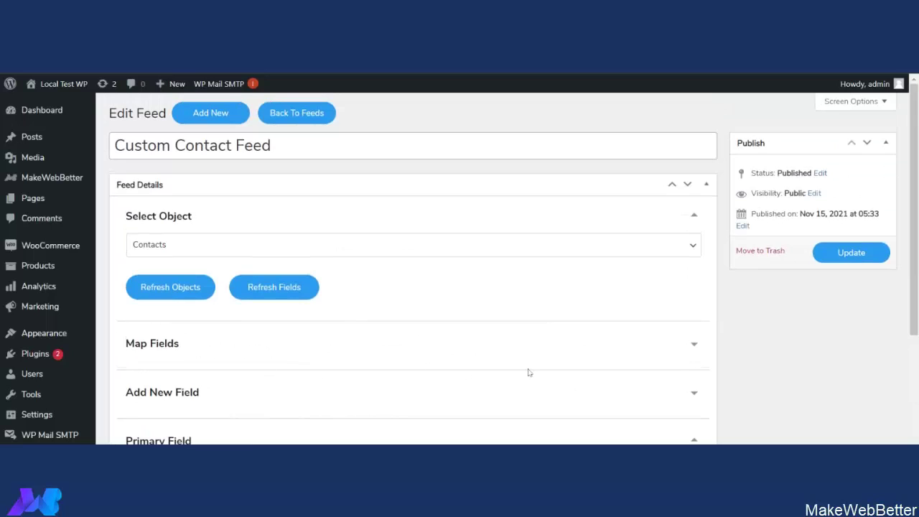
scroll(528, 372, "down", 3)
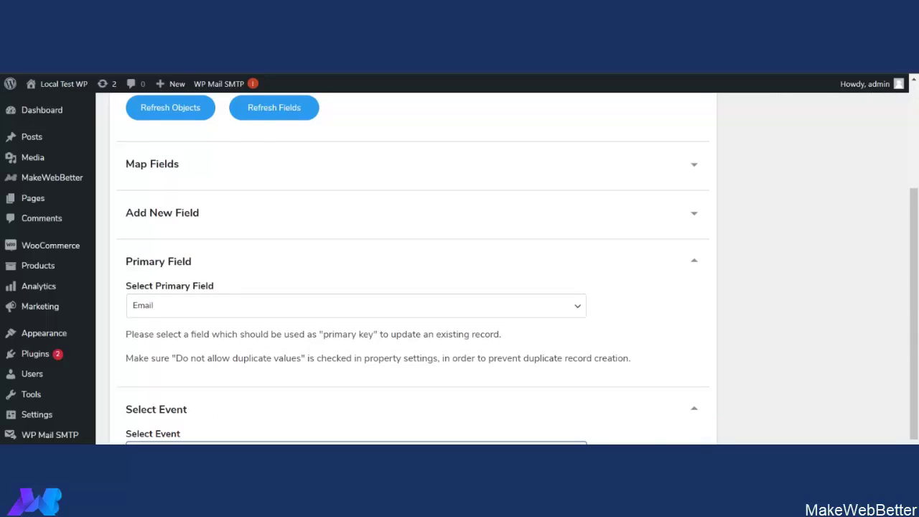
scroll(808, 272, "down", 1)
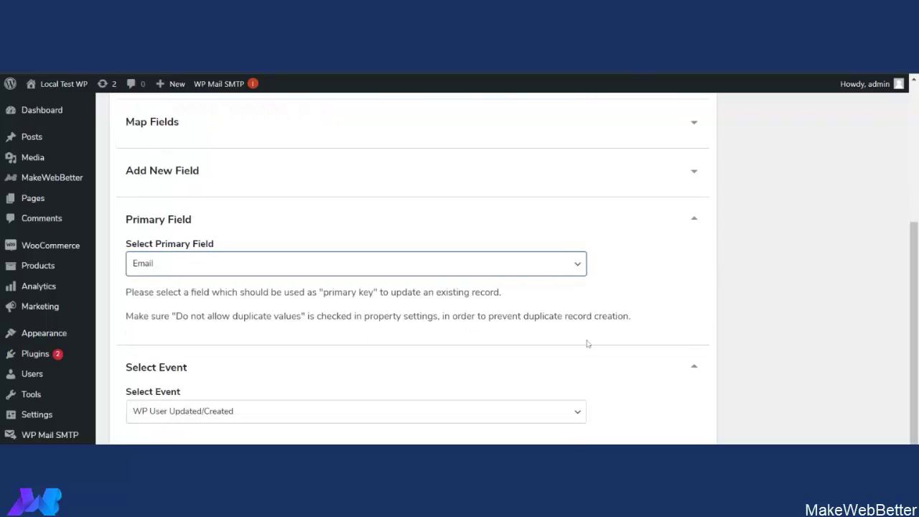
key("l")
key("f")
scroll(799, 346, "up", 3)
left_click(841, 214)
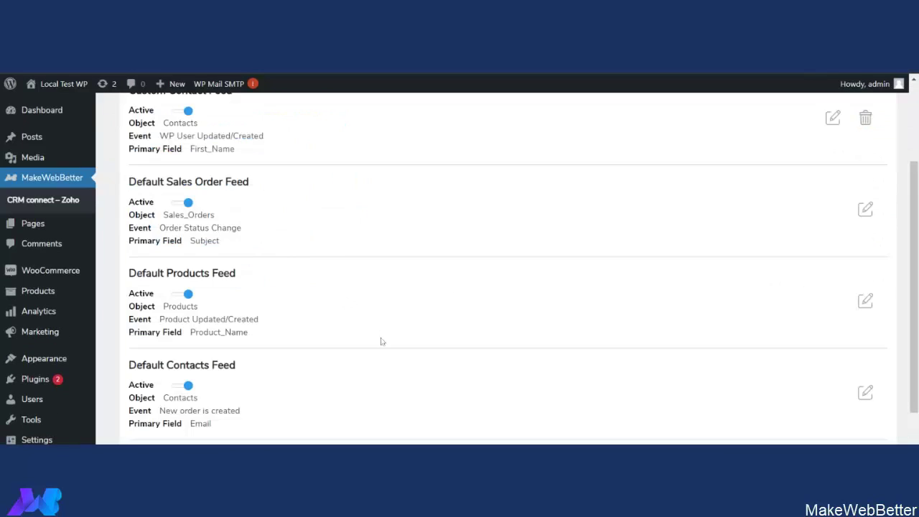
Open the Default Contacts Feed for editing and expand its Guest / Registered Users settings.
scroll(381, 341, "down", 2)
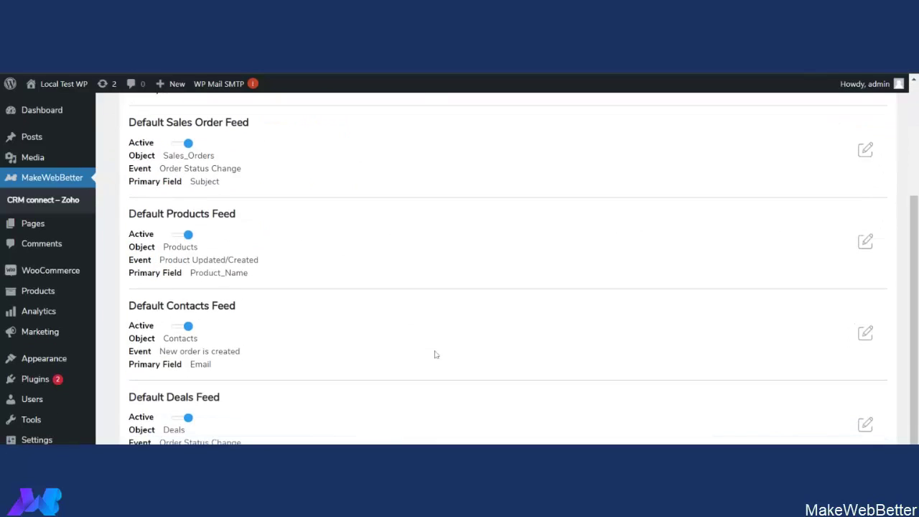
left_click(869, 333)
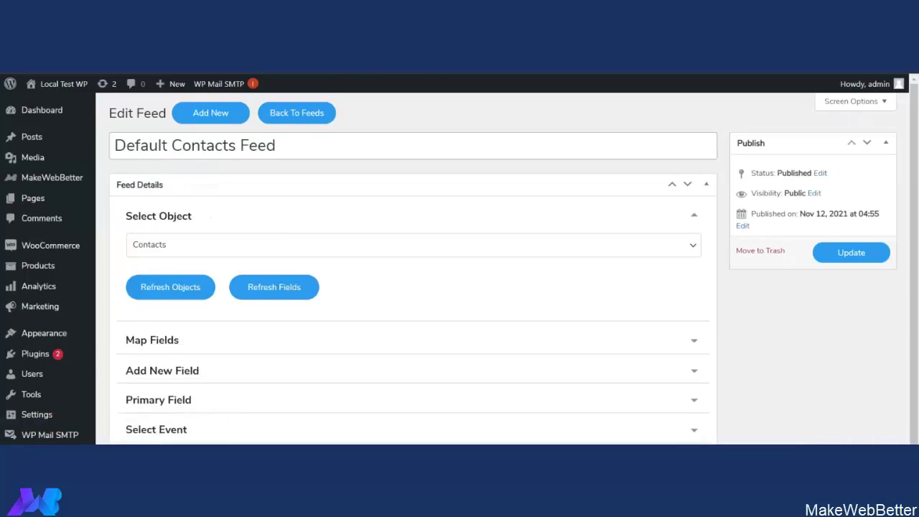
scroll(440, 316, "down", 2)
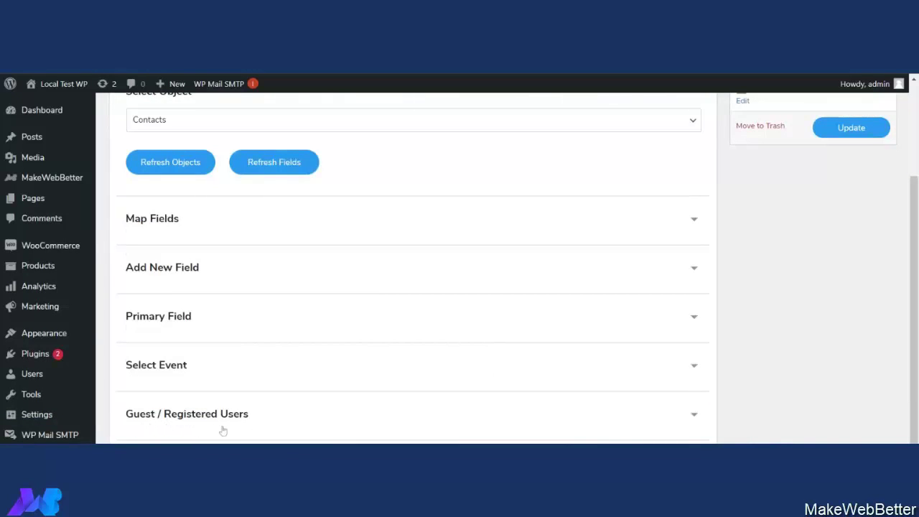
left_click(694, 416)
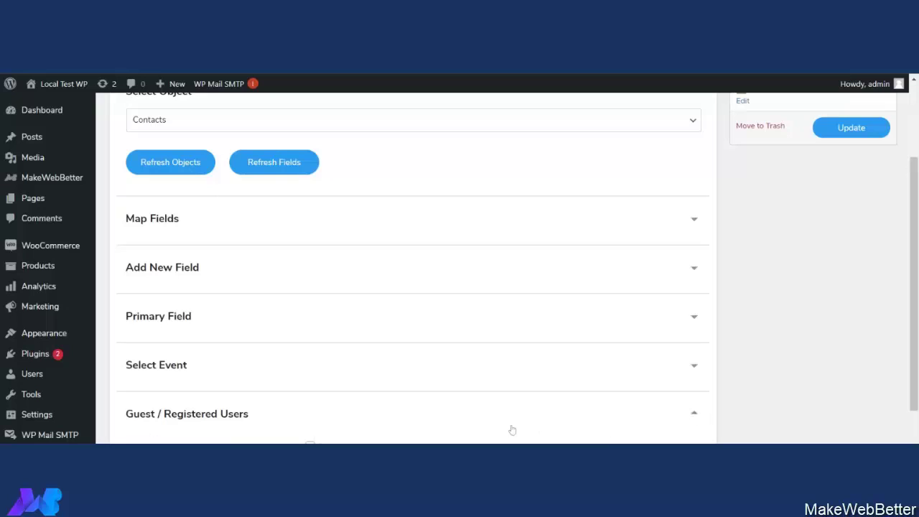
scroll(372, 402, "down", 3)
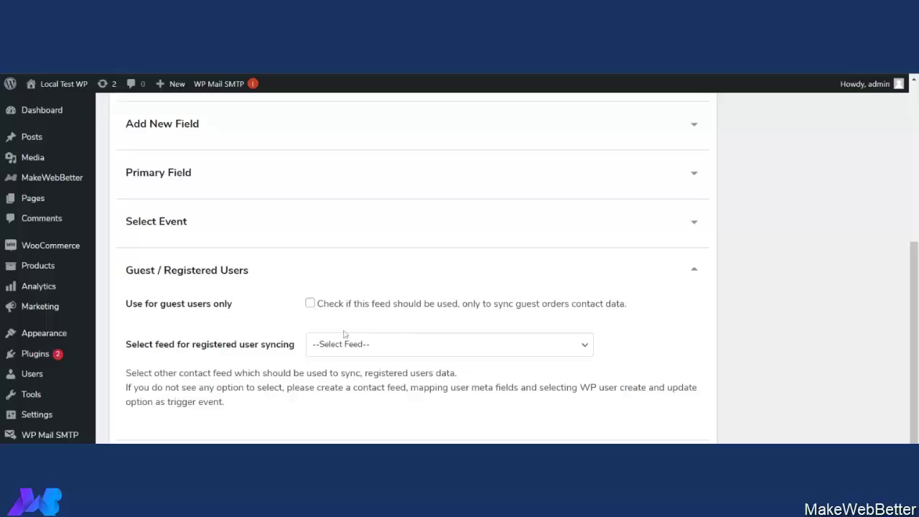
Restrict the Default Contacts Feed to guest users, select Custom Contact Feed for registered user syncing, and update the feed.
left_click(310, 303)
left_click(468, 349)
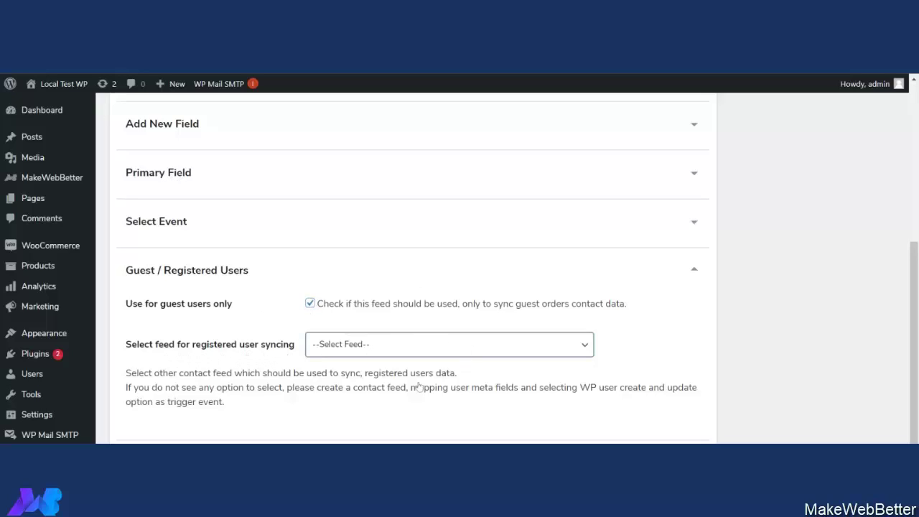
left_click(363, 361)
scroll(656, 417, "up", 5)
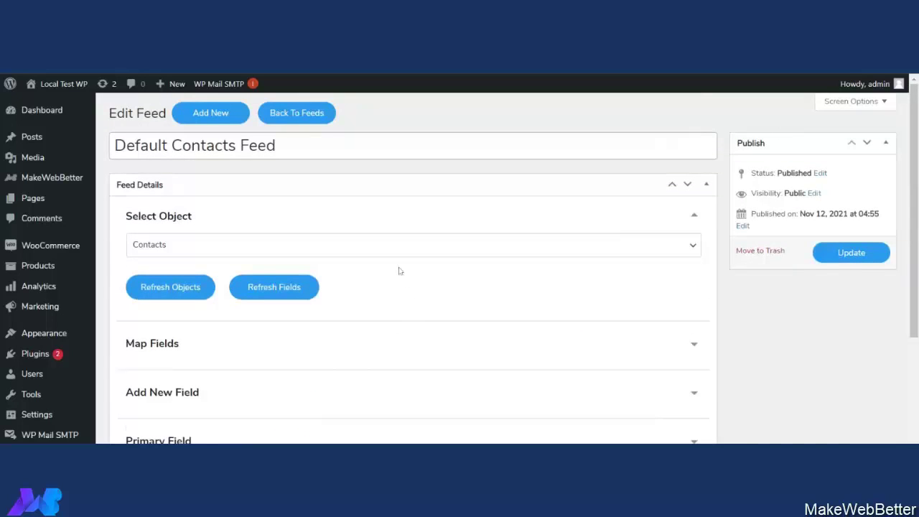
scroll(401, 287, "down", 3)
scroll(400, 300, "down", 1)
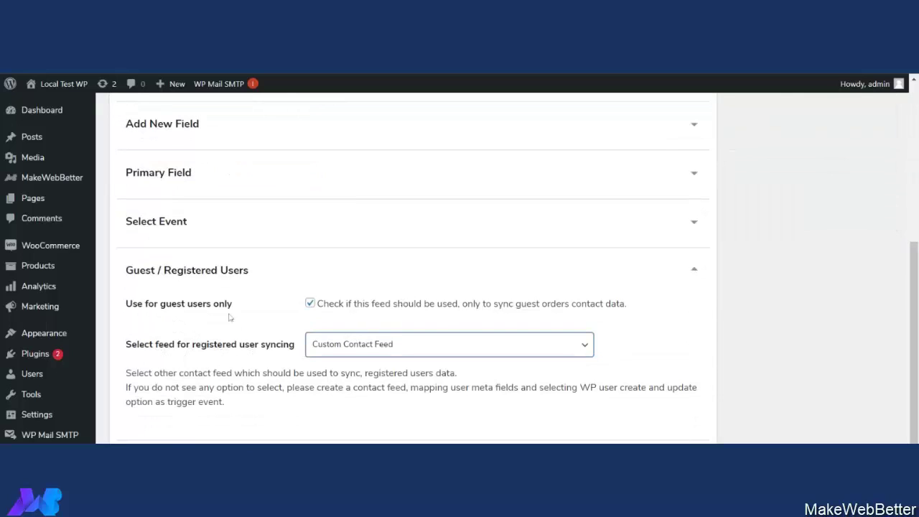
scroll(660, 328, "up", 4)
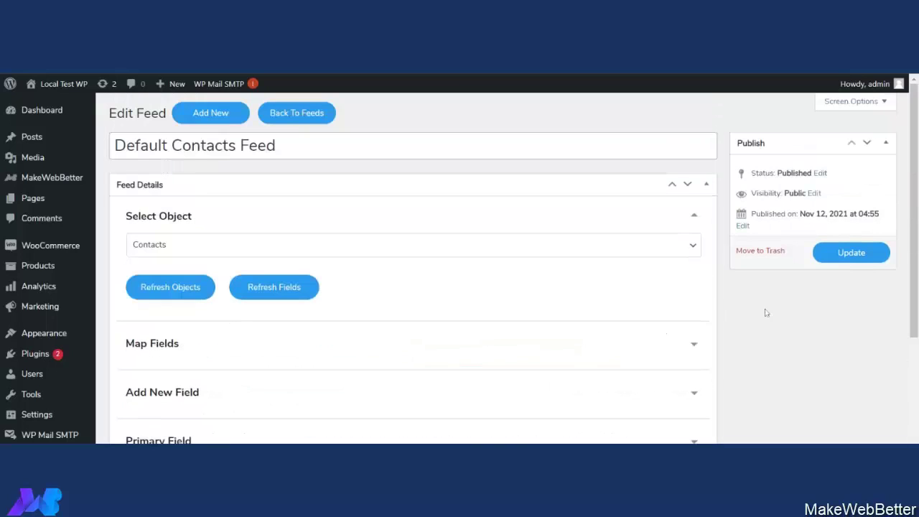
left_click(860, 259)
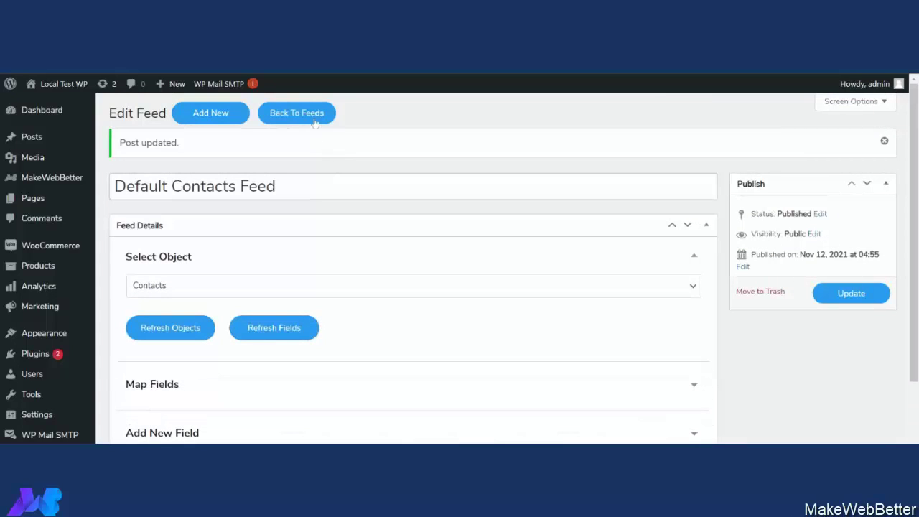
Return to the feeds list and review each feed's object, event and primary field.
left_click(316, 119)
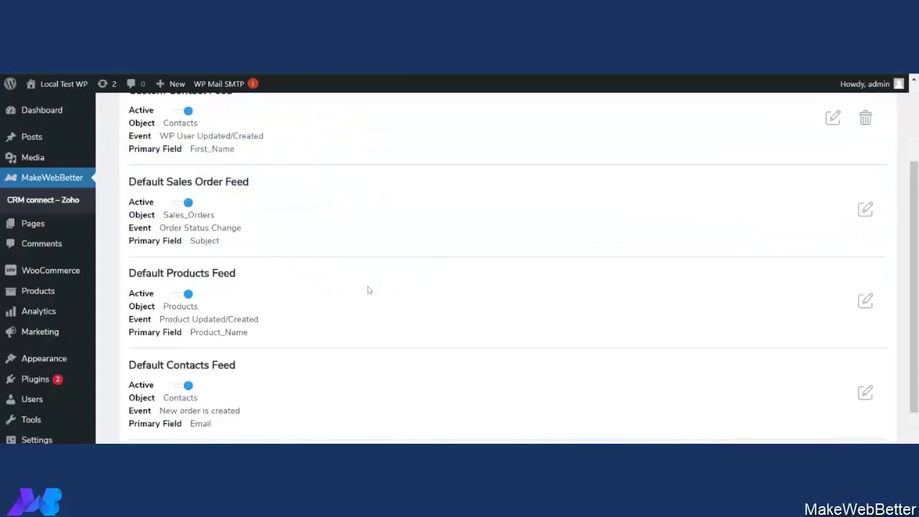
scroll(402, 294, "up", 2)
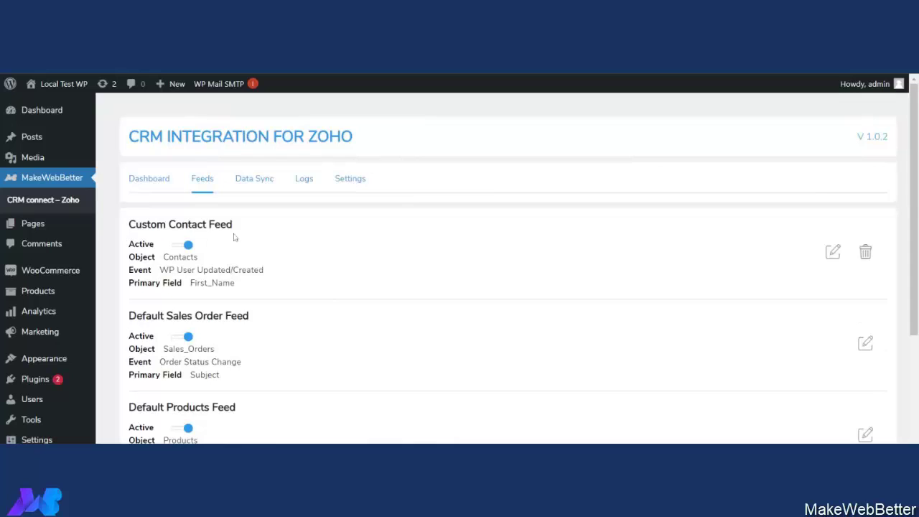
scroll(244, 232, "down", 1)
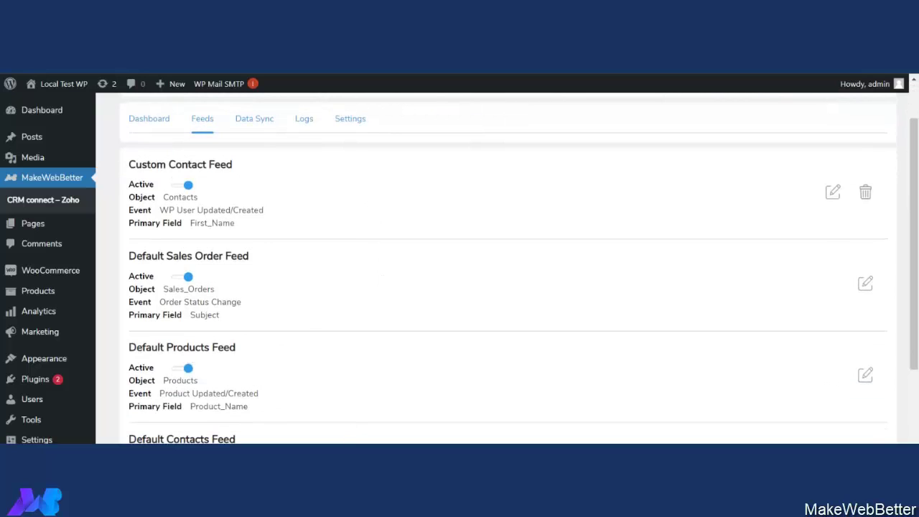
scroll(299, 410, "down", 2)
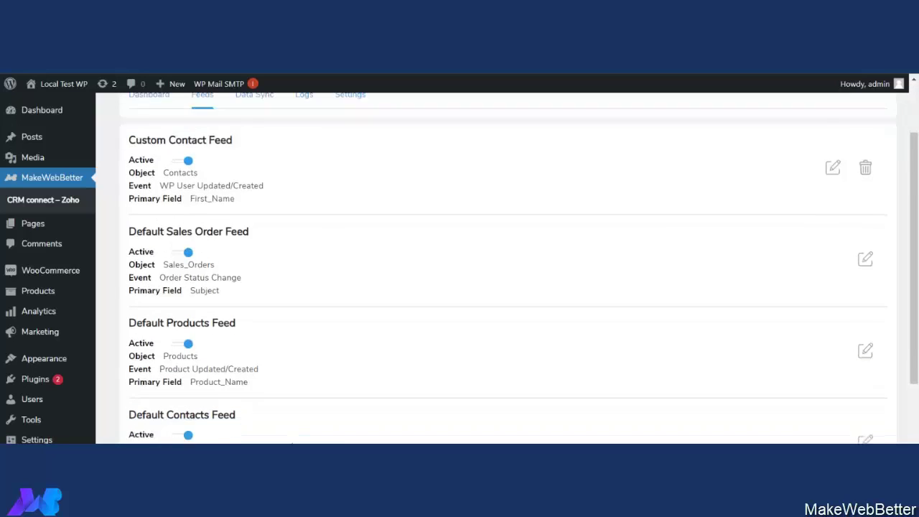
scroll(299, 410, "up", 3)
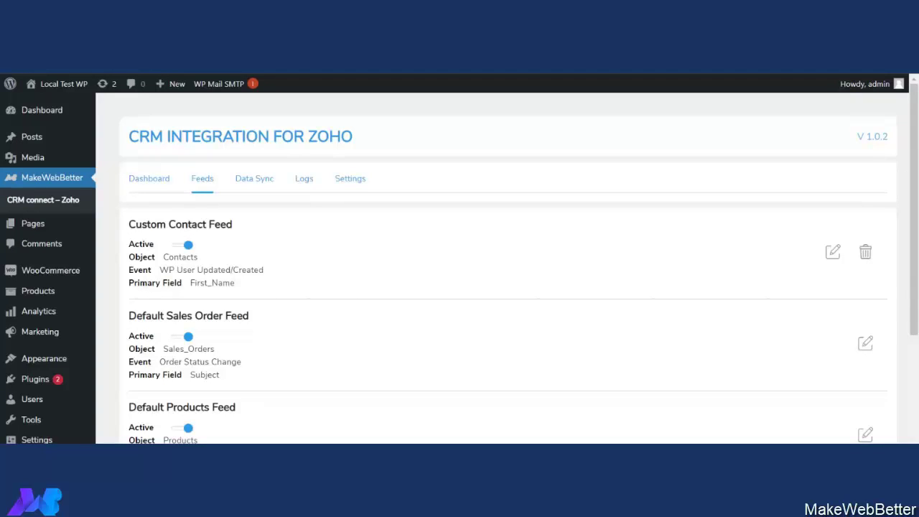
Run a bulk data sync for the Contacts object type with a selected feed and open the sync log.
left_click(261, 184)
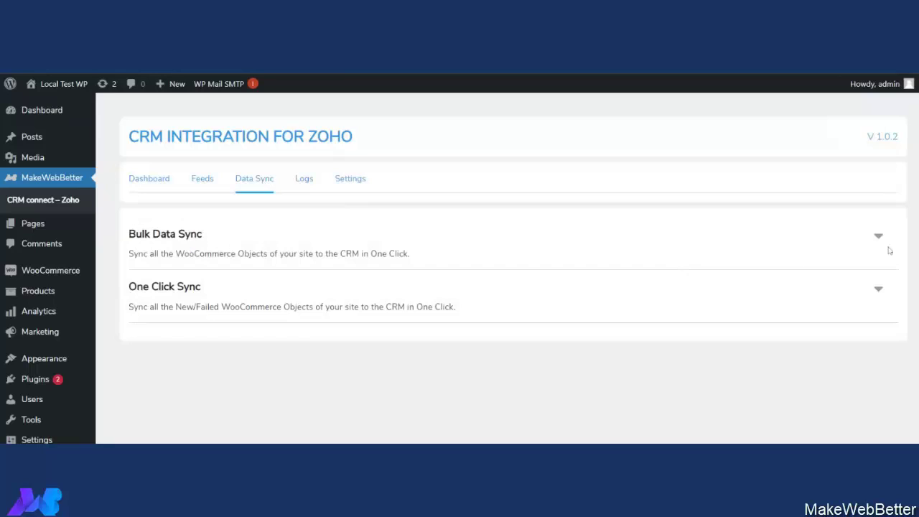
left_click(880, 240)
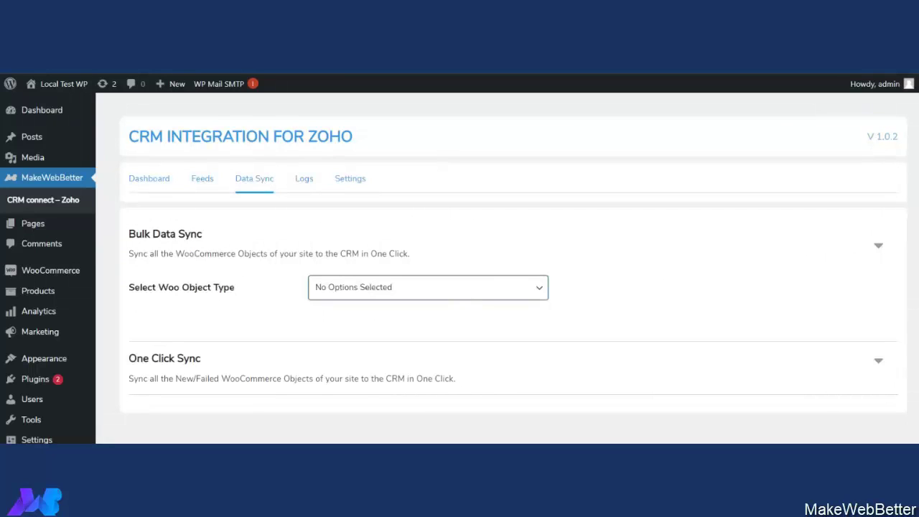
left_click(361, 351)
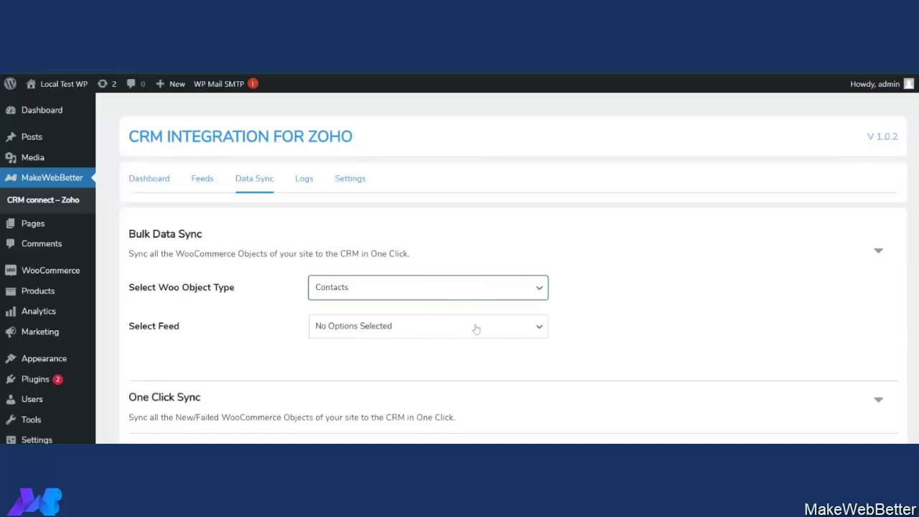
left_click(408, 333)
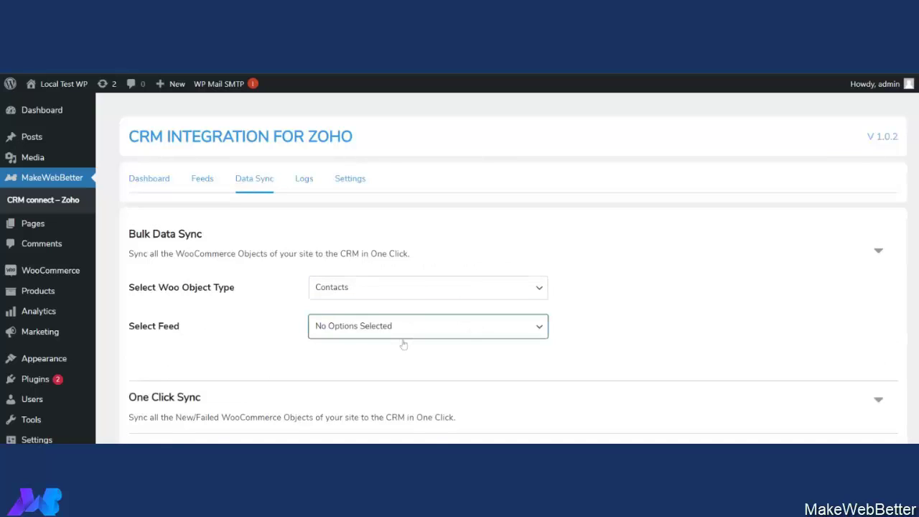
left_click(403, 344)
left_click(203, 376)
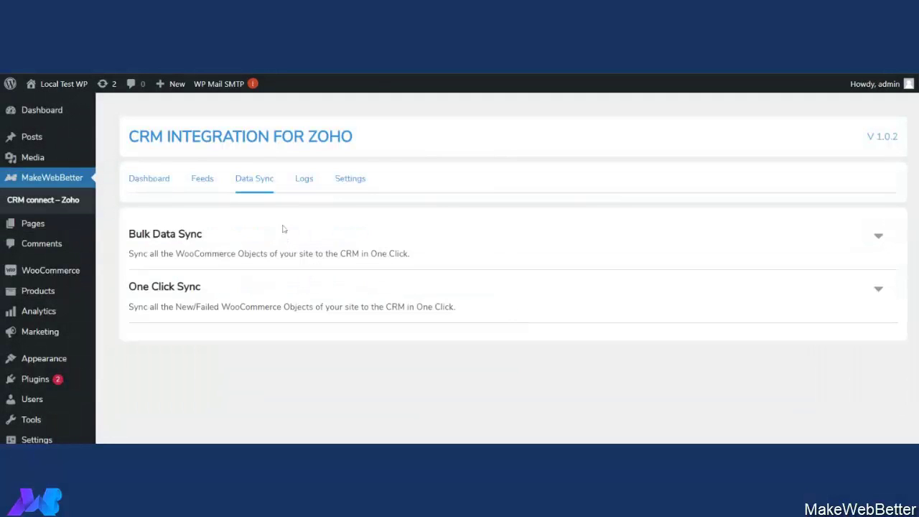
left_click(305, 179)
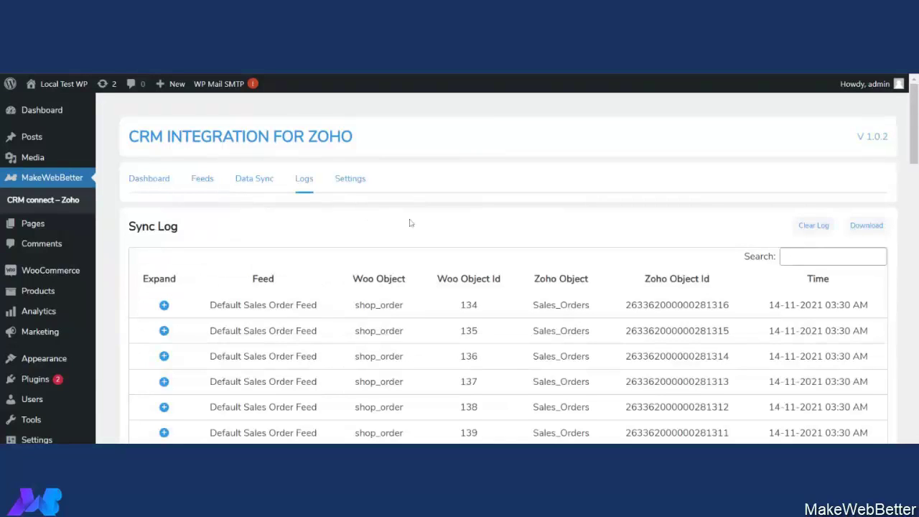
Review the feed entries in the sync log, including the Custom Contact Feed record.
scroll(256, 206, "down", 1)
scroll(421, 222, "down", 5)
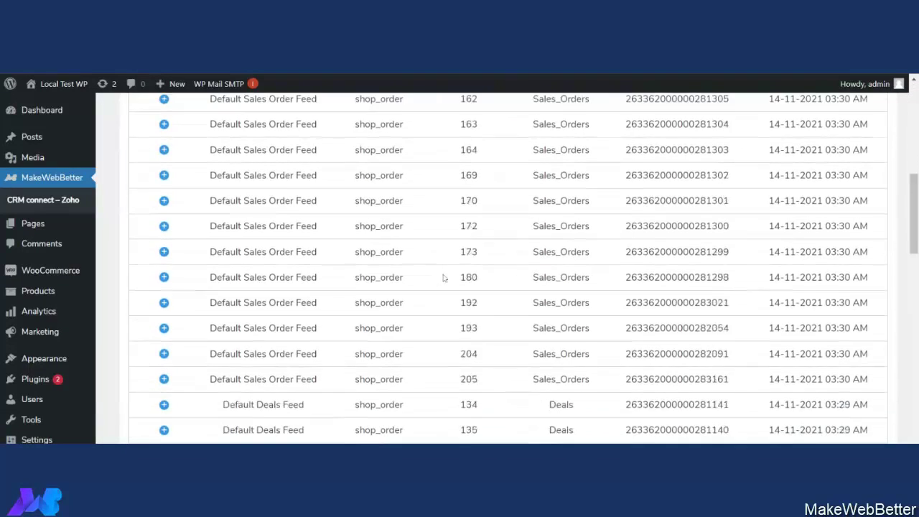
scroll(443, 278, "down", 15)
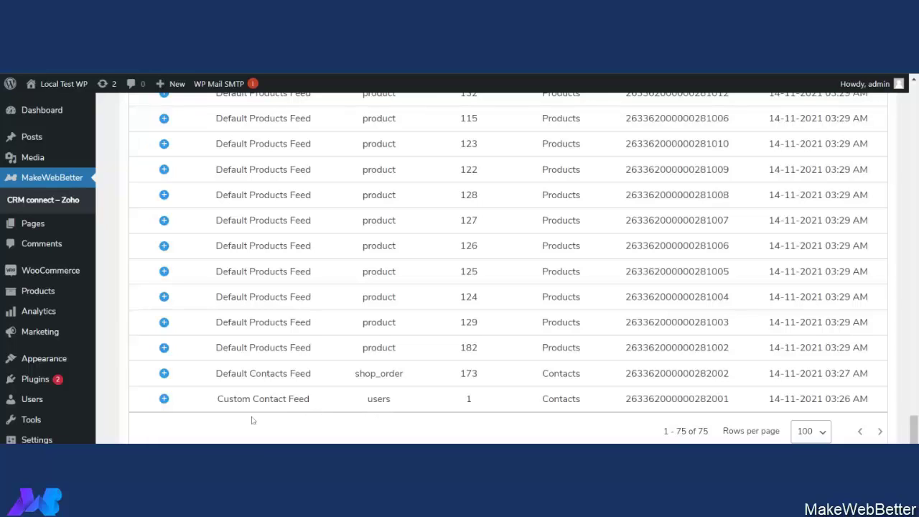
scroll(308, 409, "up", 15)
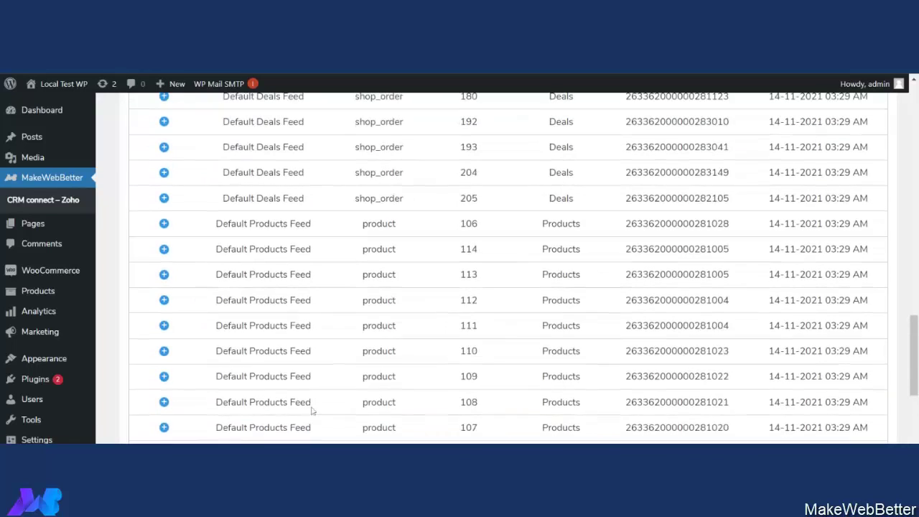
scroll(309, 388, "up", 10)
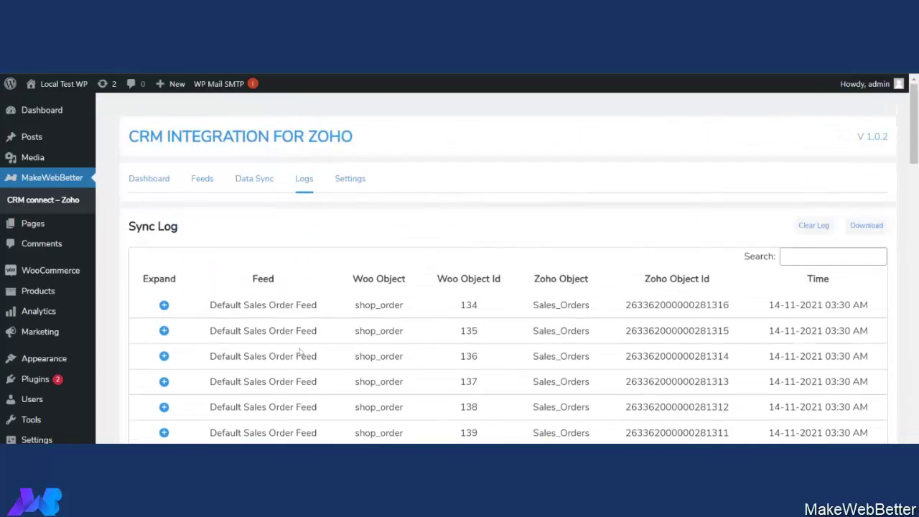
Open the Default Products Feed for editing and make products taxable in its Tax Setup settings.
left_click(202, 178)
scroll(475, 321, "down", 1)
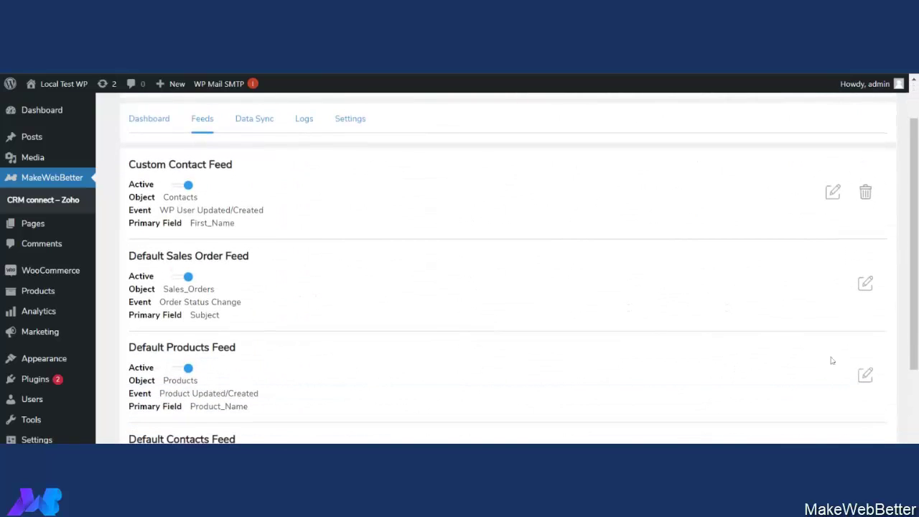
left_click(866, 376)
scroll(494, 369, "down", 2)
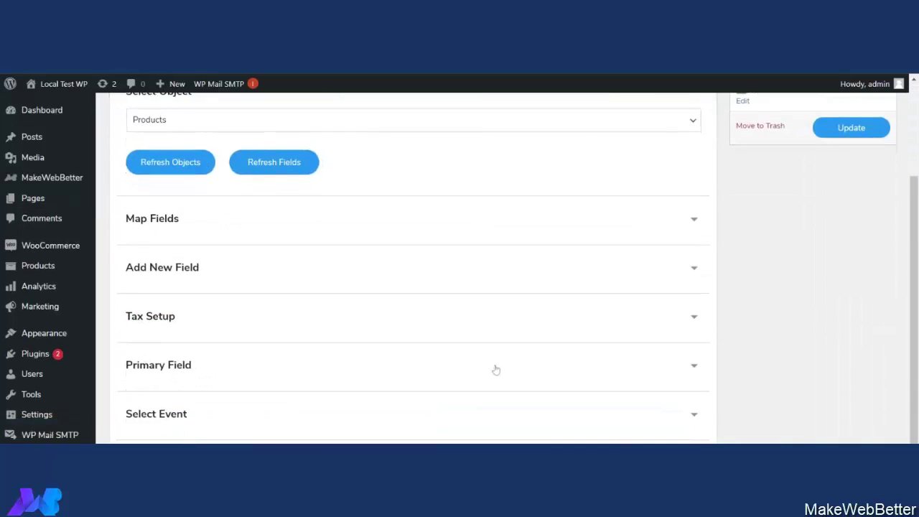
left_click(535, 329)
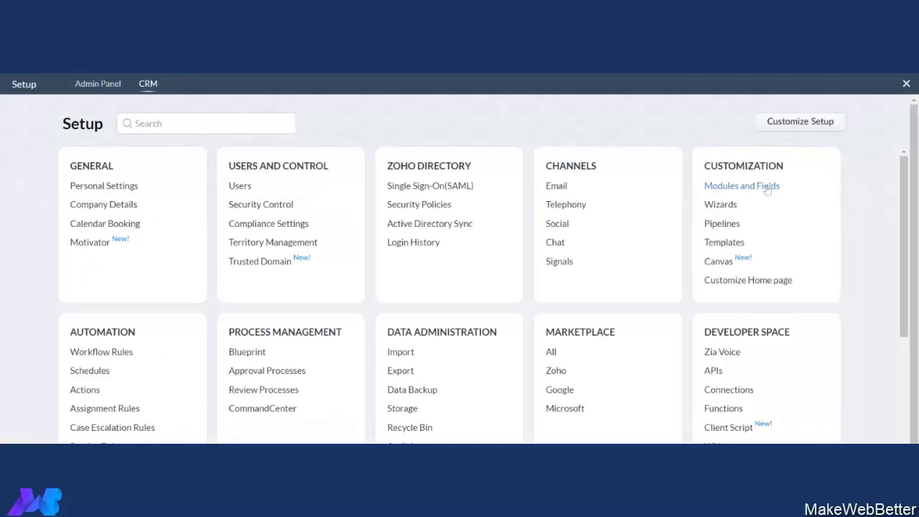
In Zoho CRM setup, open the Products module's Standard layout and locate the Tax field under Price Information.
left_click(766, 187)
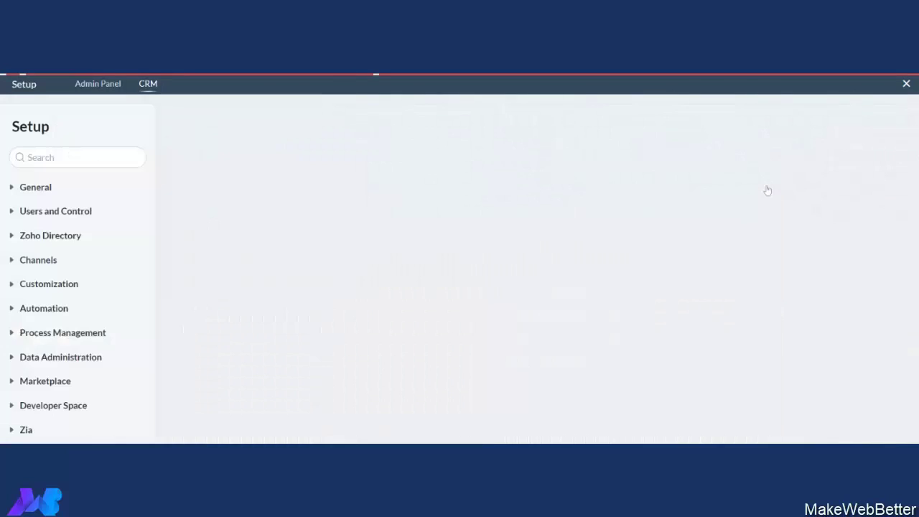
scroll(276, 284, "down", 2)
scroll(284, 298, "up", 2)
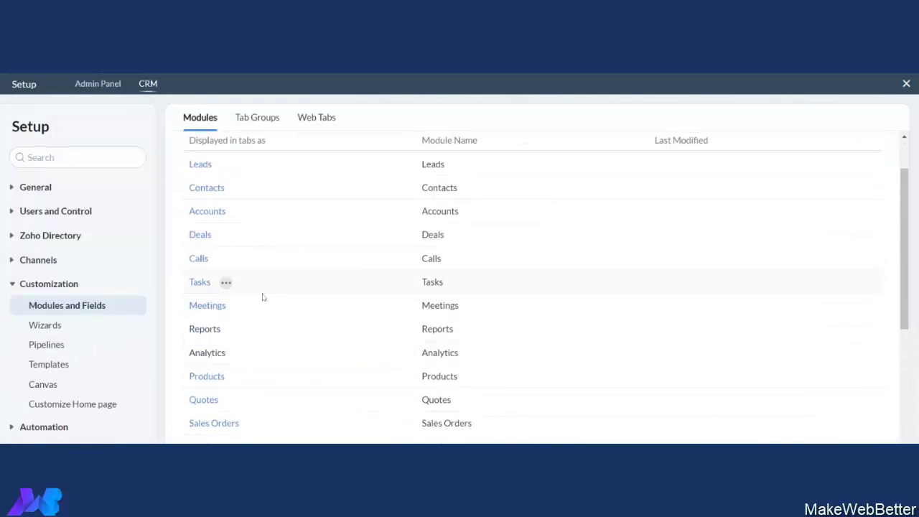
left_click(219, 377)
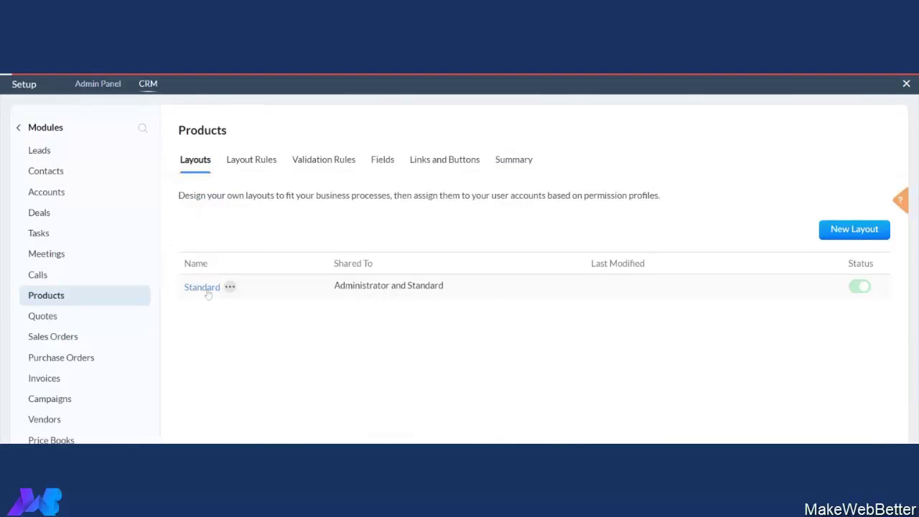
left_click(204, 288)
scroll(387, 308, "down", 1)
scroll(392, 310, "down", 4)
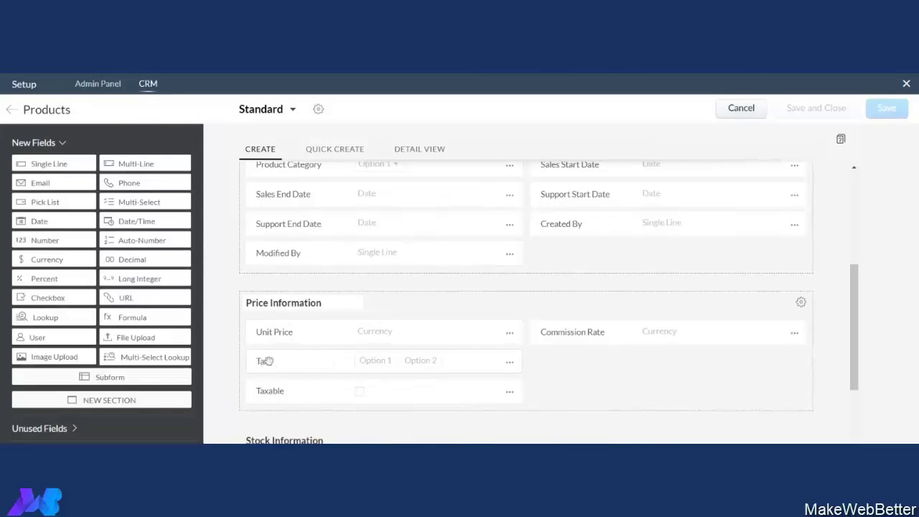
Customize the Tax field's rates with Vat at 12%, enable auto-populating associated taxes in inventory line items, and save.
left_click(510, 362)
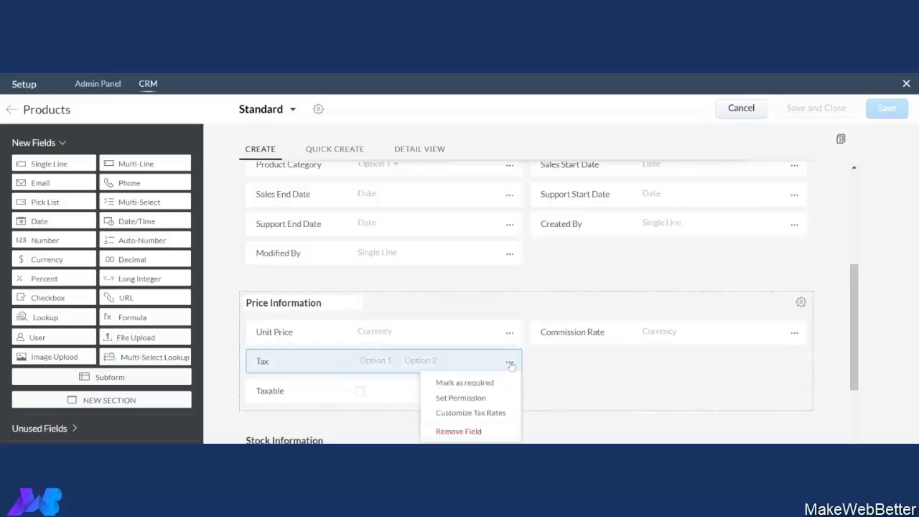
left_click(488, 414)
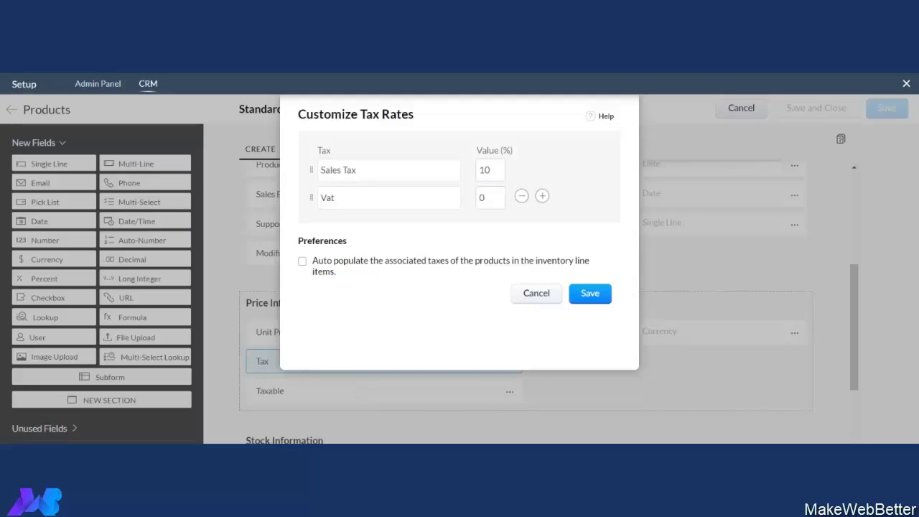
left_click(483, 197)
type("12")
left_click(302, 261)
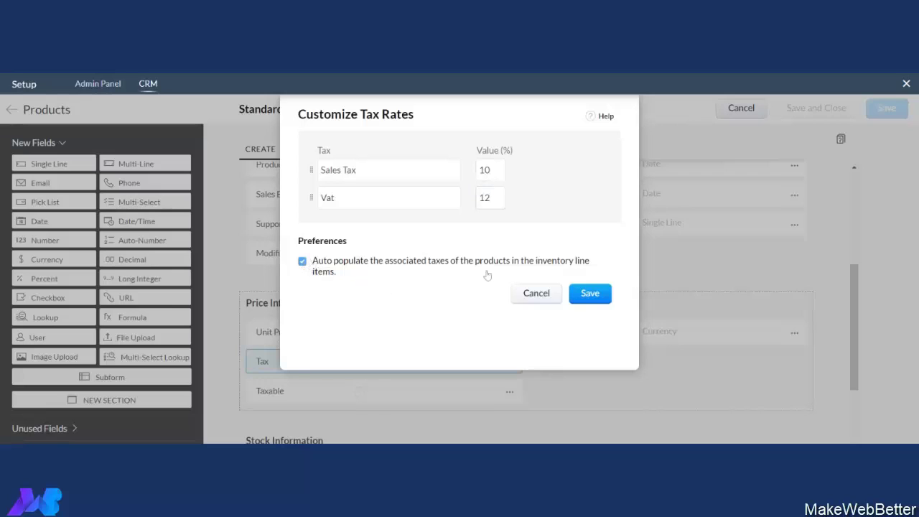
left_click(590, 294)
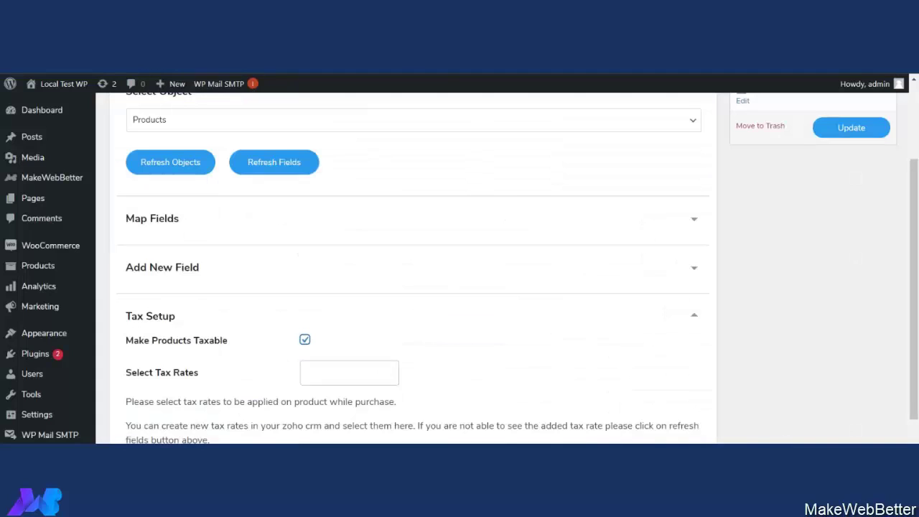
Back in WordPress, leave the products feed, open the Default Sales Order Feed for editing, and expand its Product / Shipping Details.
scroll(413, 266, "up", 1)
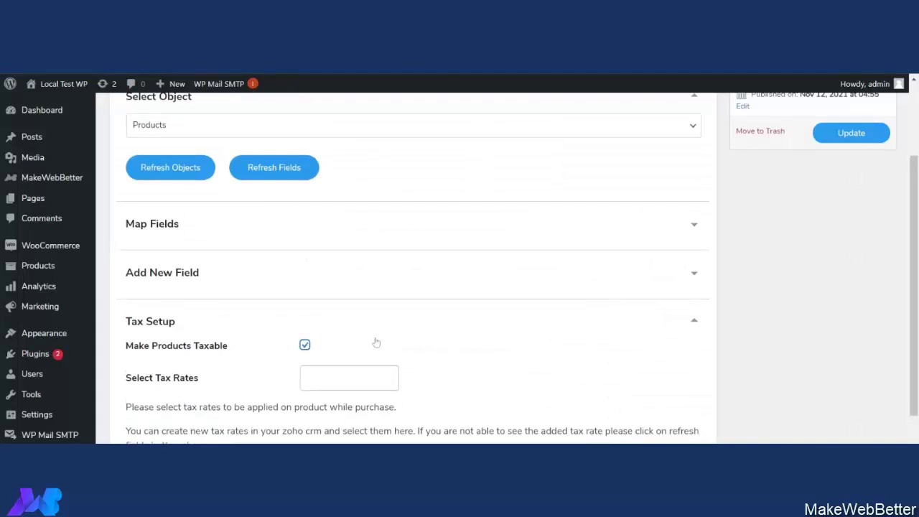
scroll(416, 330, "up", 3)
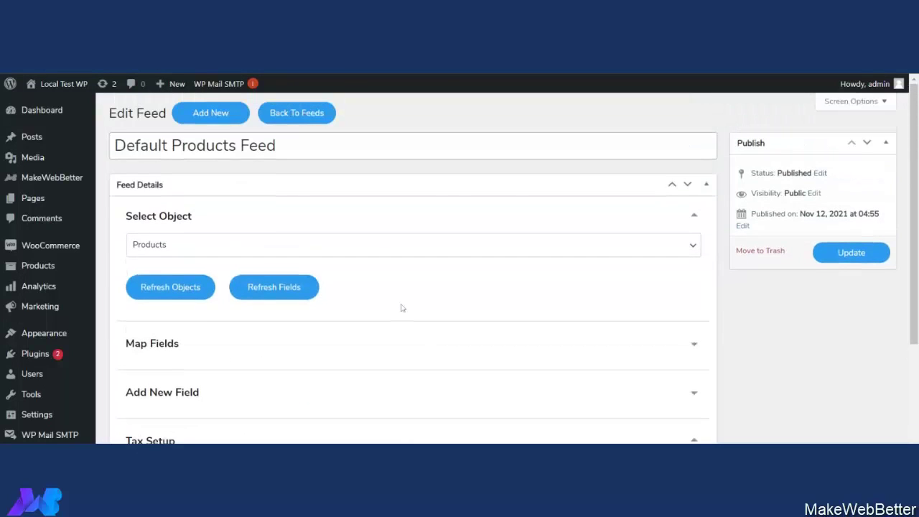
left_click(319, 112)
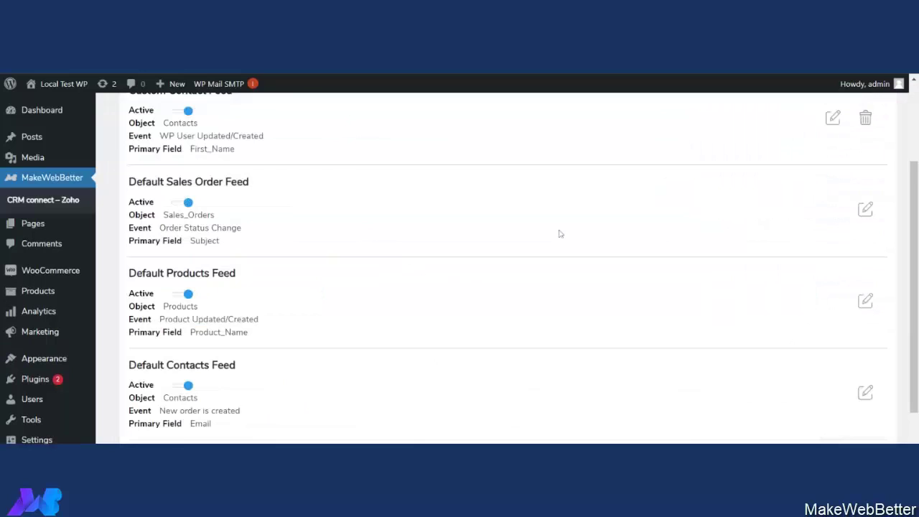
left_click(866, 210)
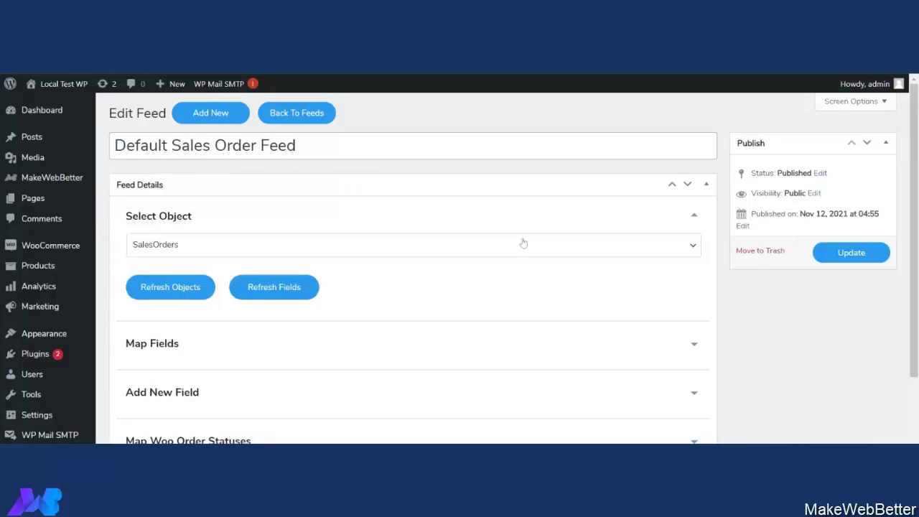
scroll(495, 269, "down", 3)
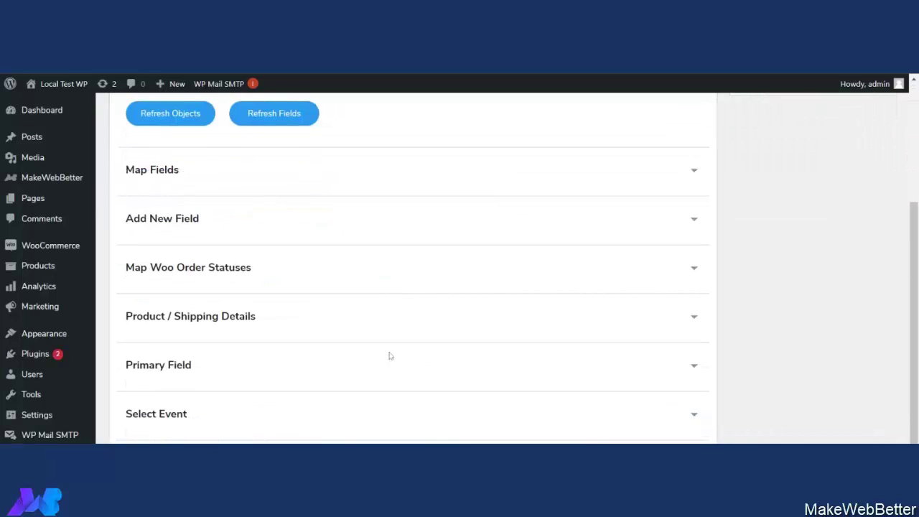
left_click(343, 336)
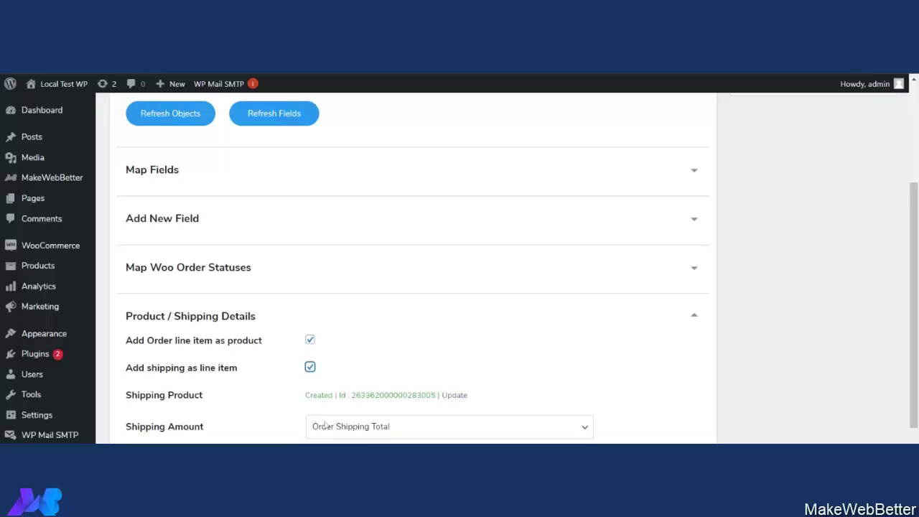
Add shipping as a line item with Order Shipping Total as the shipping amount, and update the sales order feed.
scroll(326, 425, "down", 2)
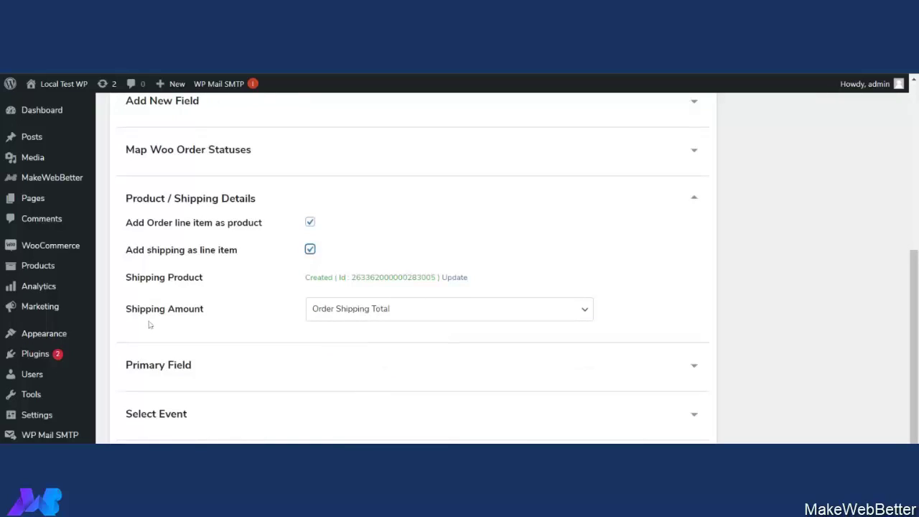
left_click(472, 315)
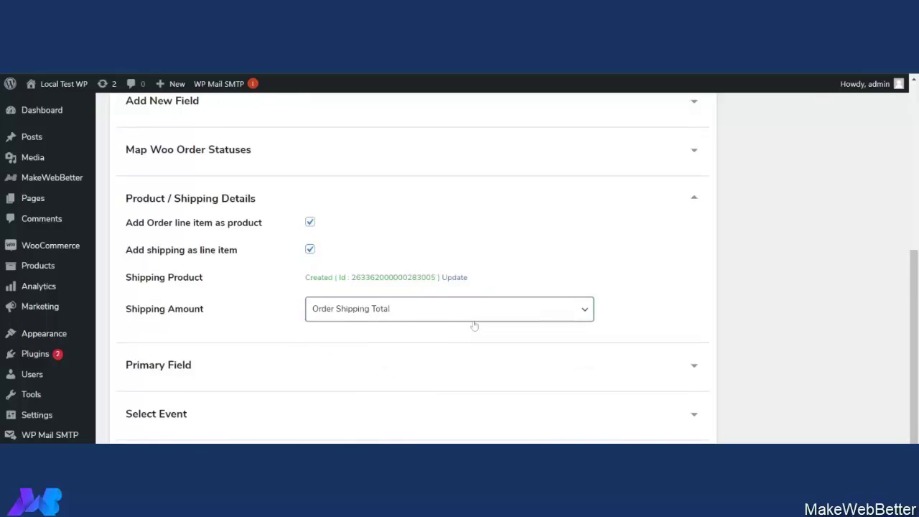
left_click(474, 325)
scroll(449, 326, "up", 3)
scroll(301, 415, "down", 1)
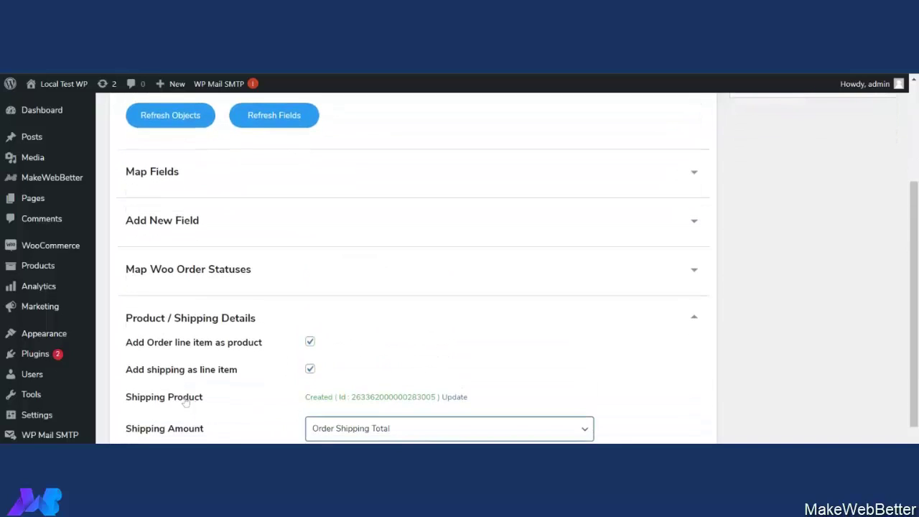
scroll(667, 352, "up", 3)
left_click(850, 255)
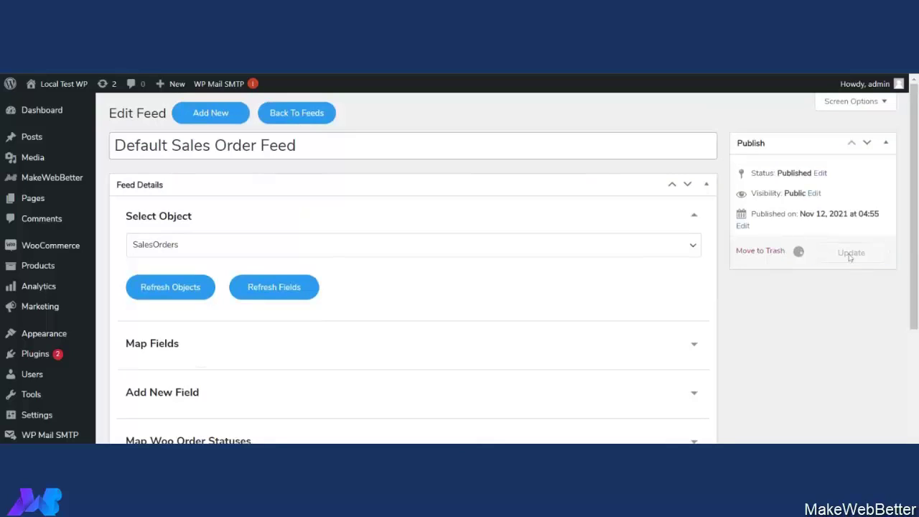
Visit the store and add the $20.00 Ninja Silhouette T-shirt to the cart.
mouse_move(61, 83)
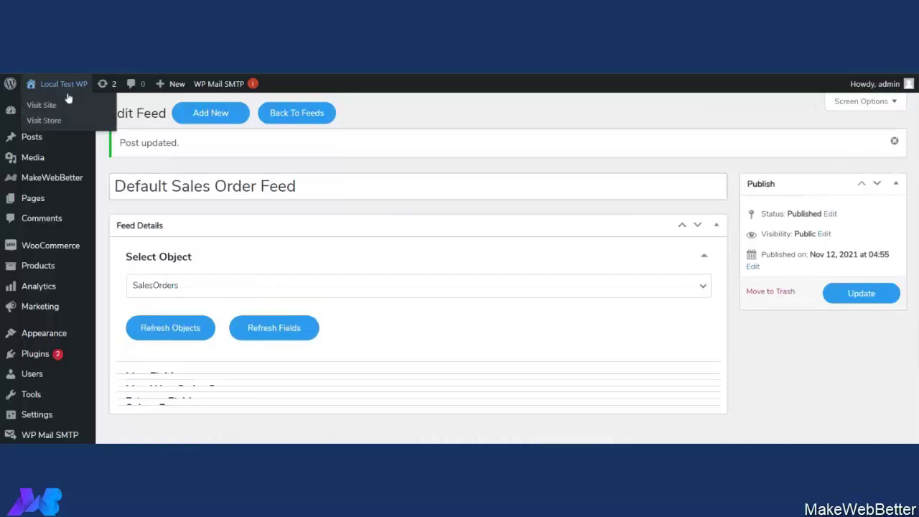
left_click(44, 120)
scroll(392, 289, "down", 5)
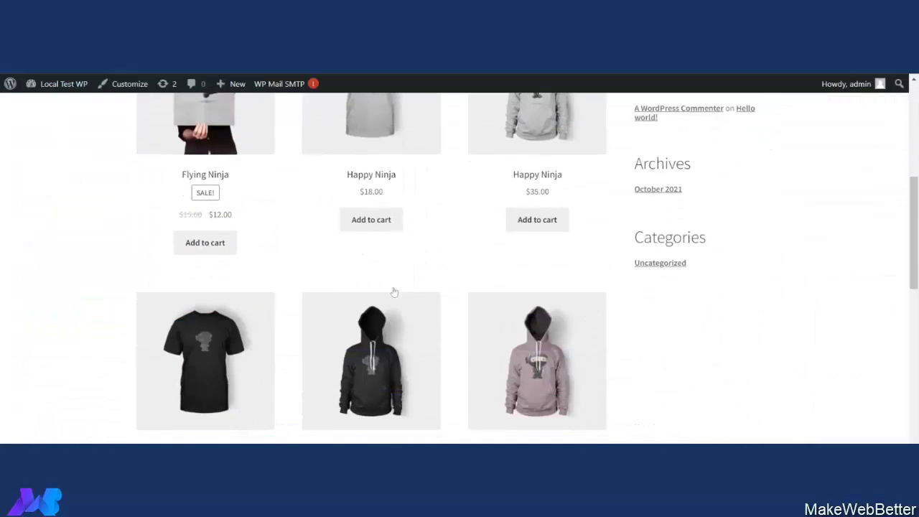
left_click(217, 379)
scroll(245, 352, "down", 1)
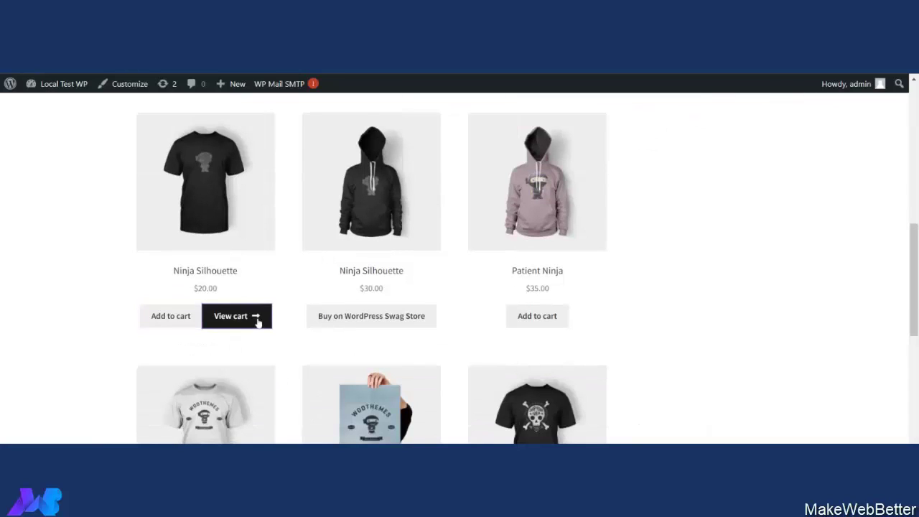
Check the cart's products and shipping charge, proceed to checkout, and place the order.
left_click(258, 322)
scroll(445, 259, "down", 4)
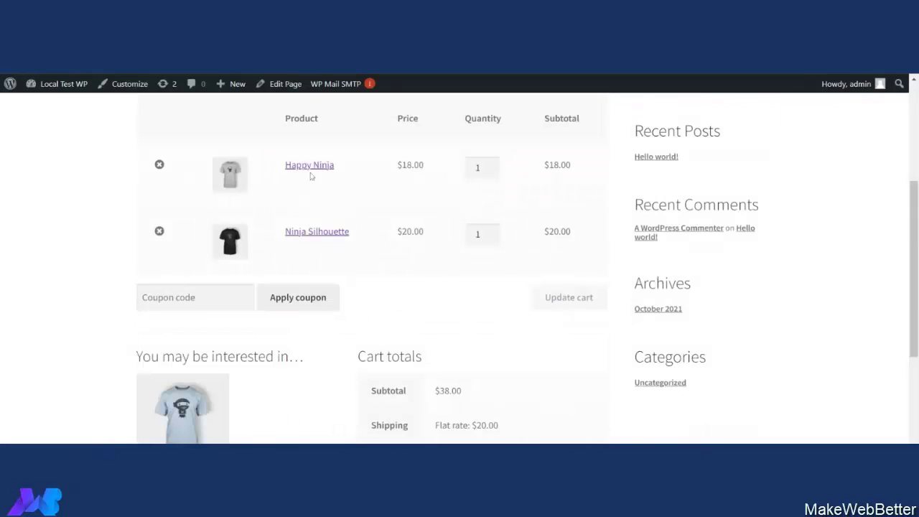
scroll(357, 262, "down", 2)
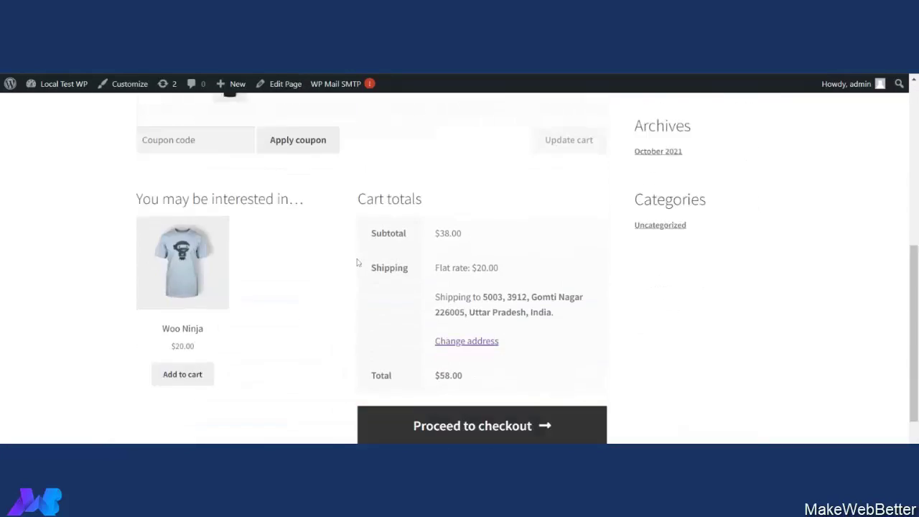
scroll(357, 263, "down", 1)
left_click(513, 408)
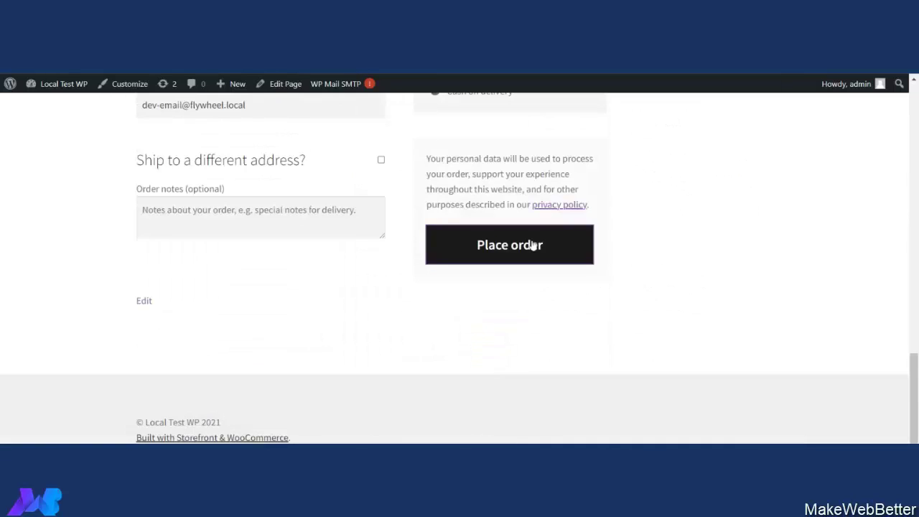
left_click(530, 246)
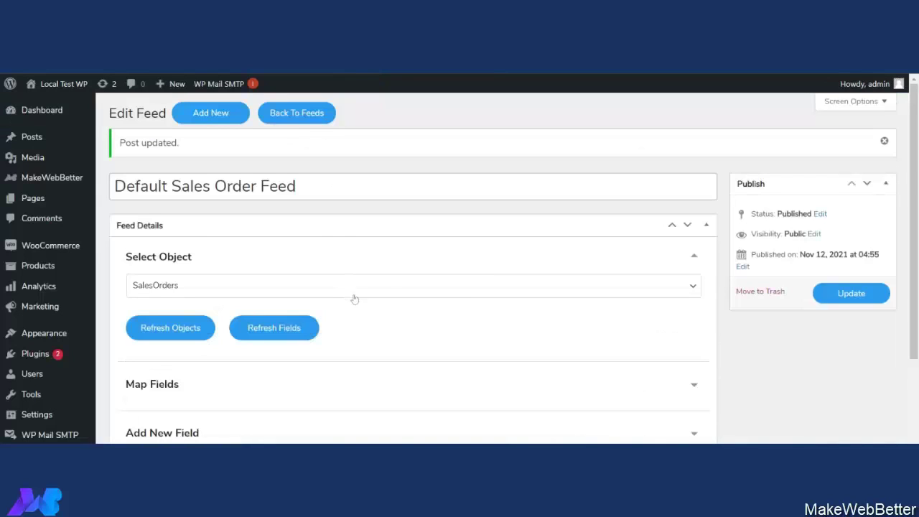
Review the sync options in the CRM Integration for Zoho settings.
mouse_move(63, 179)
left_click(154, 178)
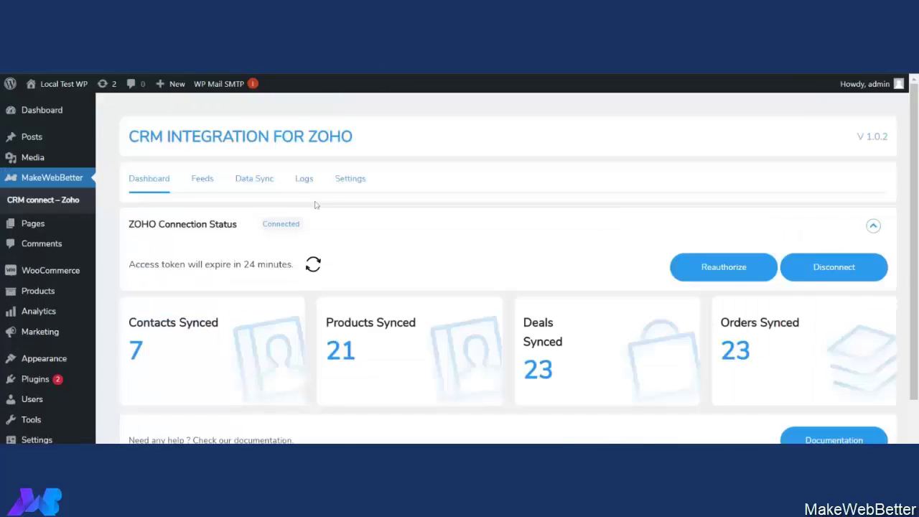
left_click(350, 181)
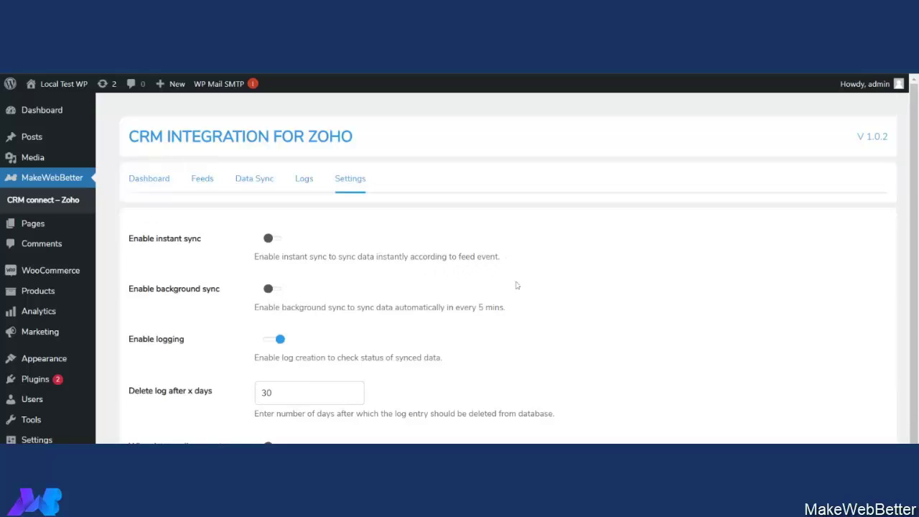
Open the newest WooCommerce order and go to its items and Zoho Feeds options.
mouse_move(66, 274)
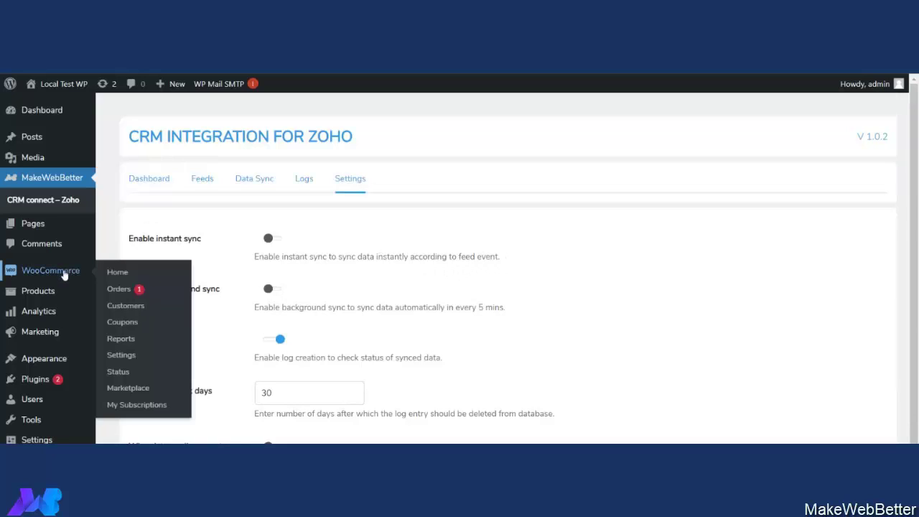
left_click(119, 289)
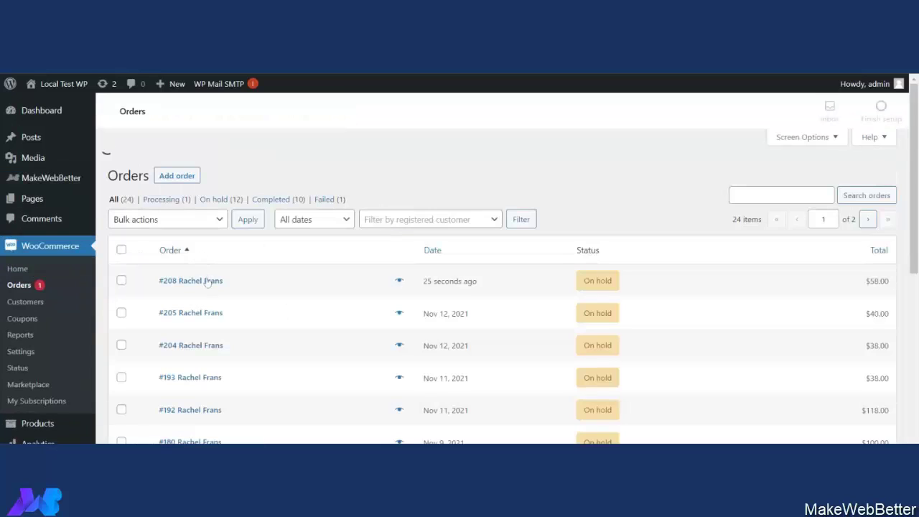
left_click(199, 255)
scroll(657, 331, "down", 3)
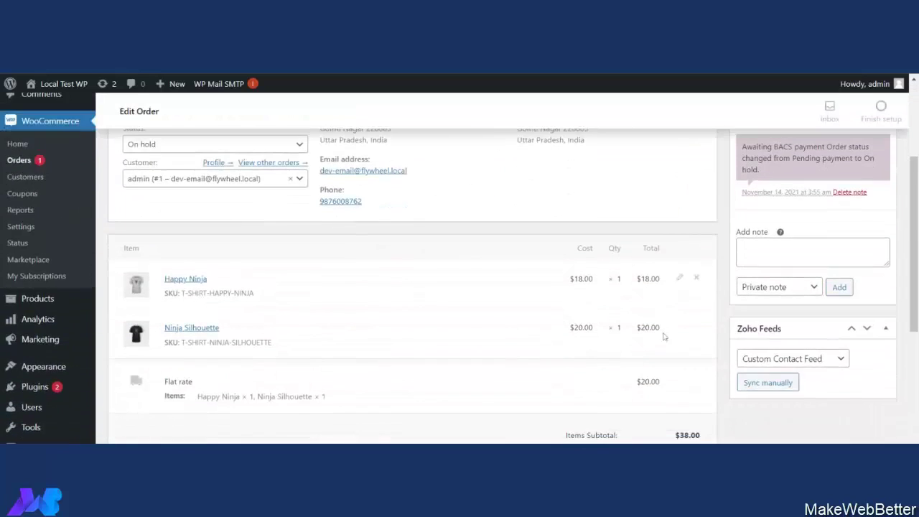
Manually sync the order to Zoho with the Default Contacts Feed and the Default Deals Feed.
left_click(833, 359)
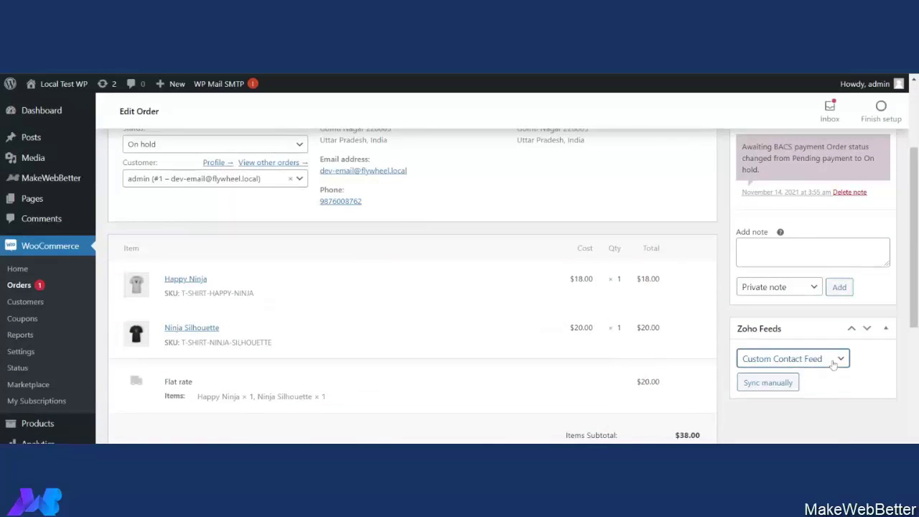
left_click(826, 374)
left_click(761, 386)
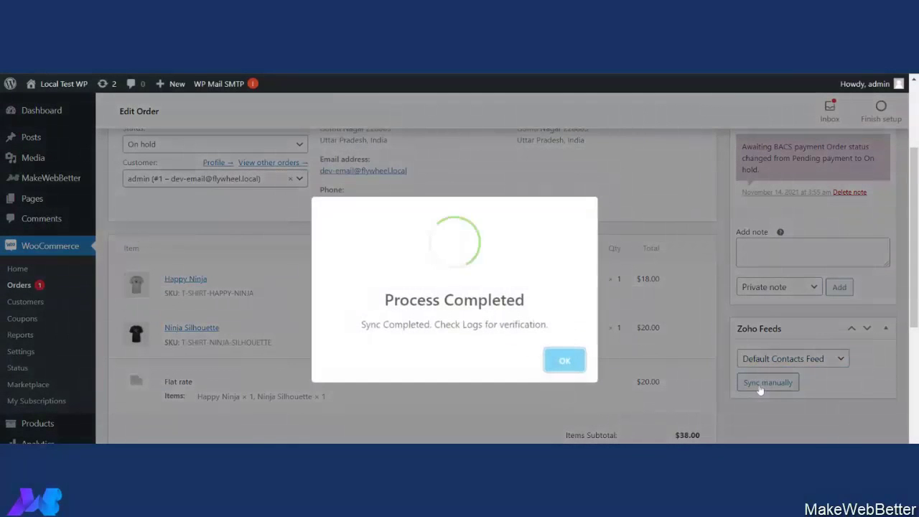
left_click(563, 361)
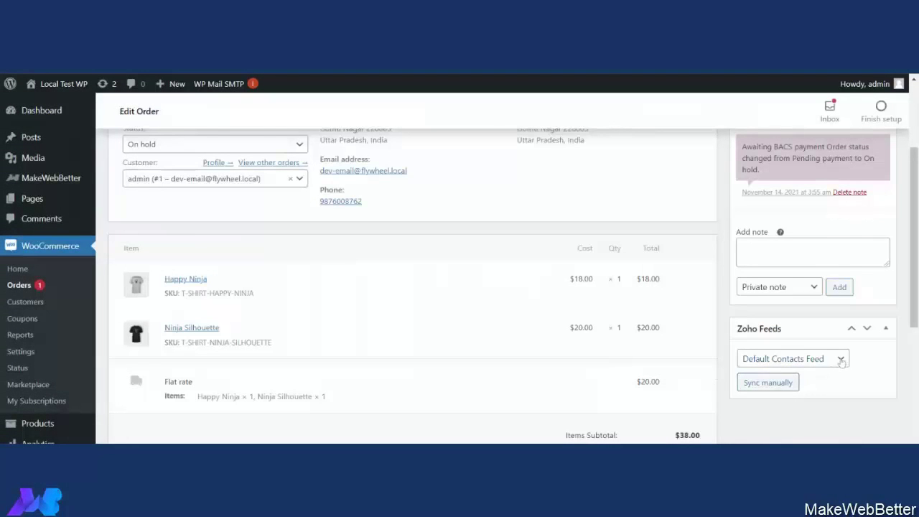
left_click(835, 362)
left_click(825, 377)
left_click(756, 385)
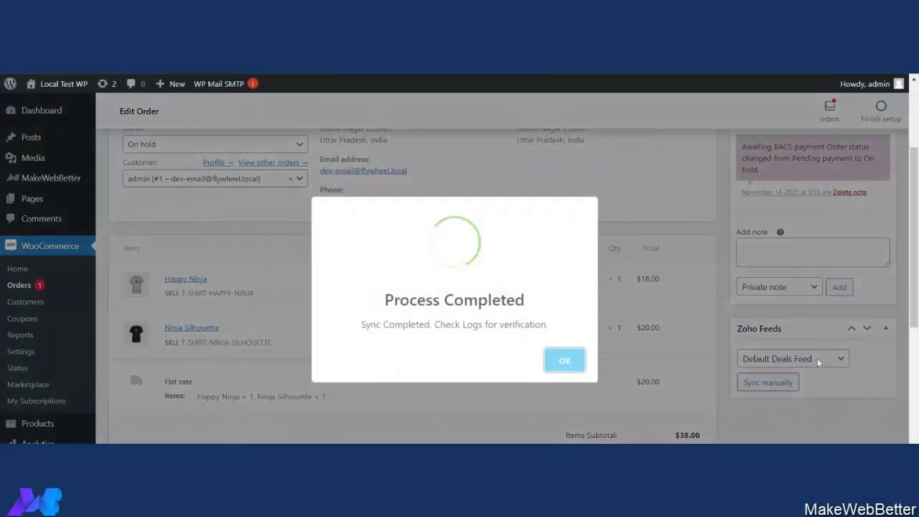
Manually sync the order to Zoho with the Default Sales Order Feed.
left_click(822, 361)
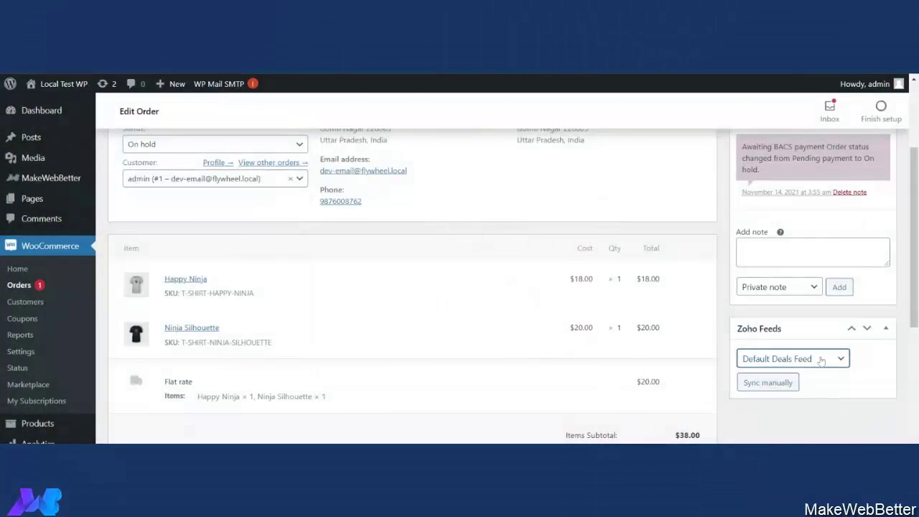
left_click(808, 372)
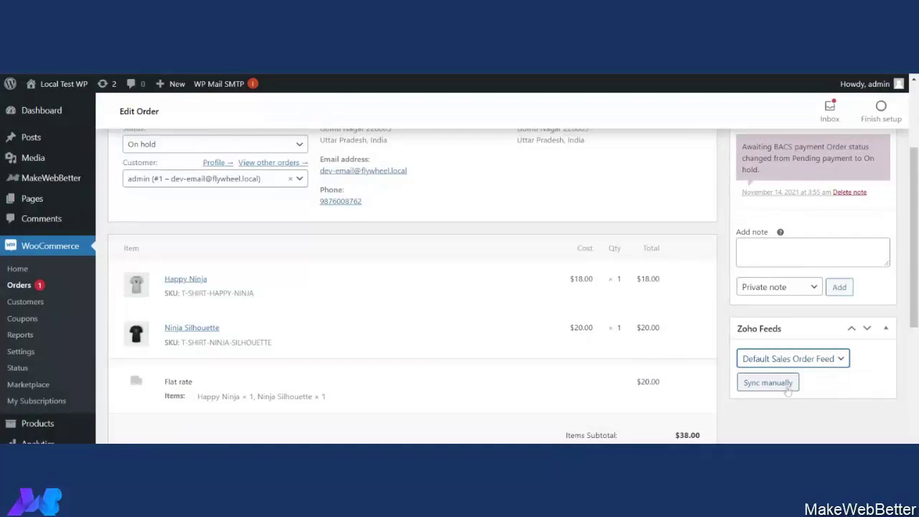
left_click(767, 383)
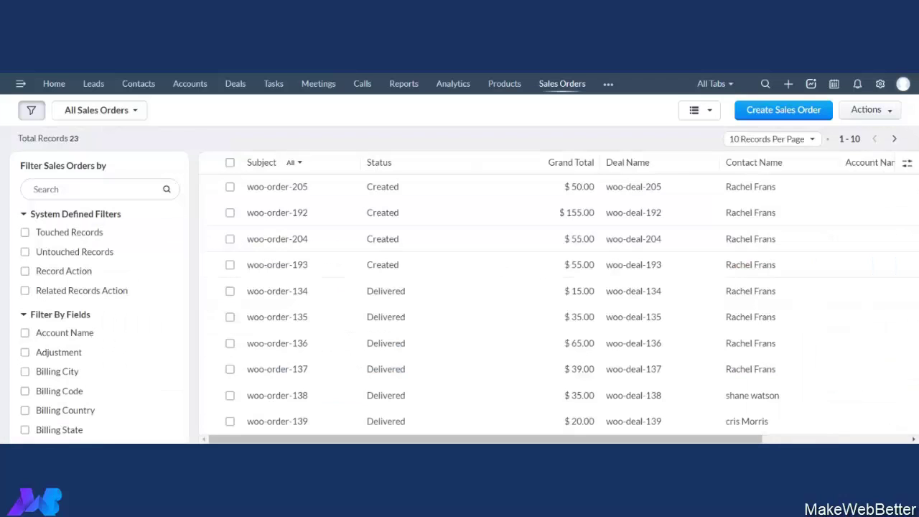
In Zoho CRM, refresh the sales orders list, open the newly synced sales order, and examine its details.
key("F5")
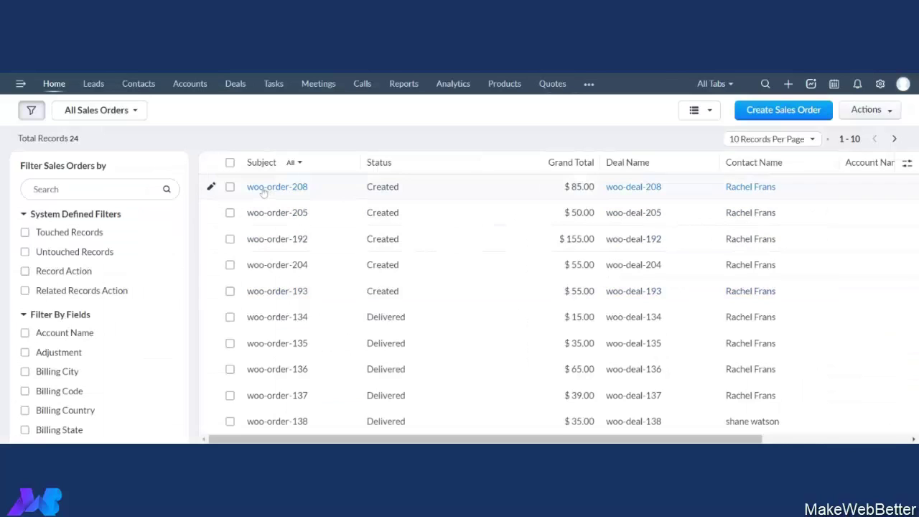
left_click(283, 188)
scroll(461, 359, "down", 10)
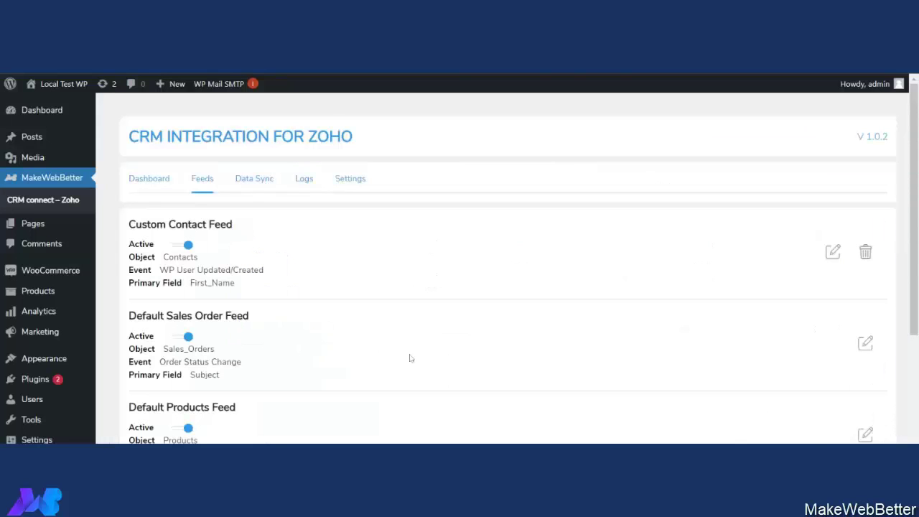
Back in WordPress, open the Default Products Feed, choose Product Category as a new field, and return to the feeds list without updating.
scroll(580, 384, "down", 1)
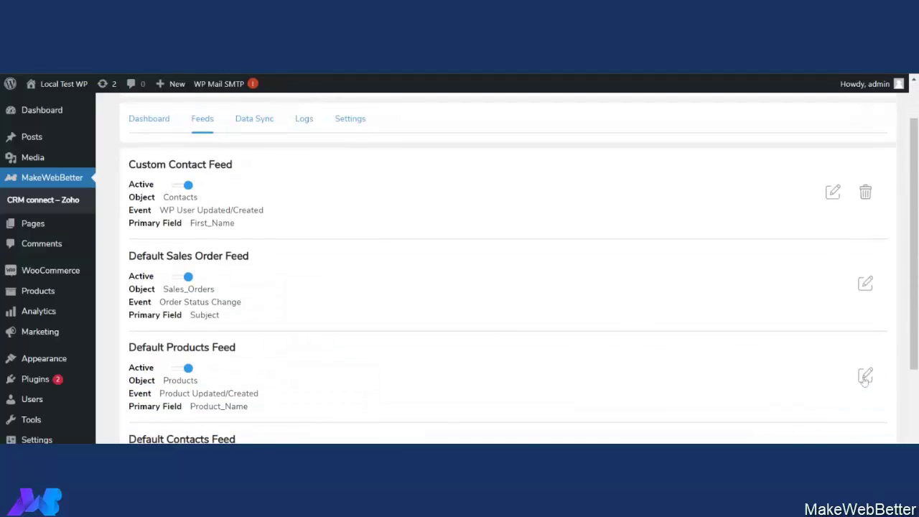
left_click(865, 377)
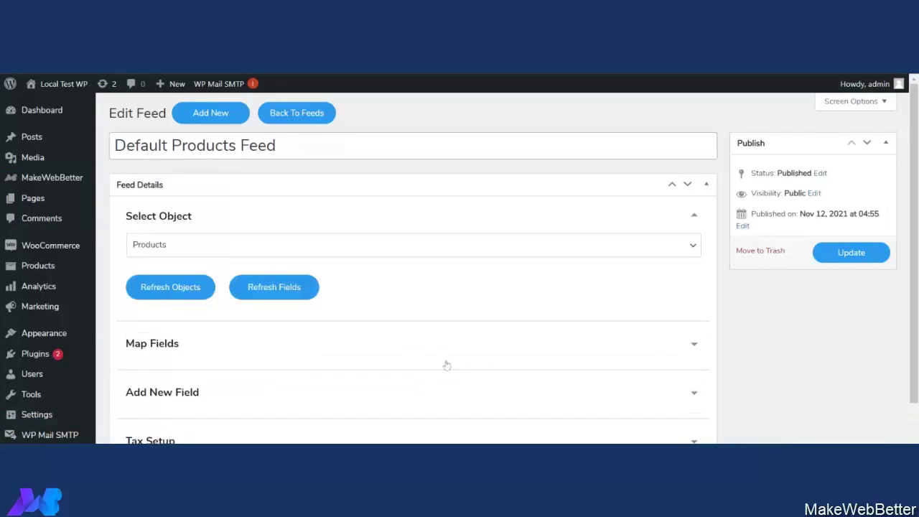
scroll(438, 351, "down", 2)
left_click(349, 289)
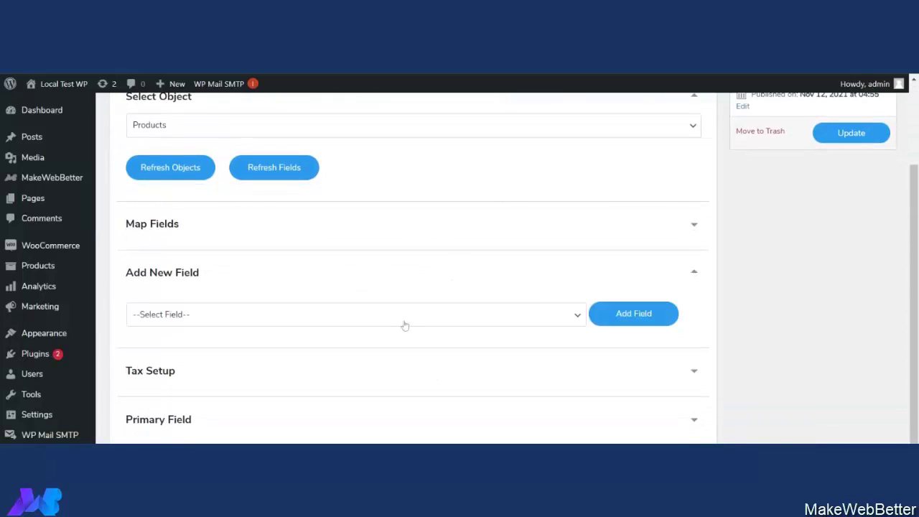
left_click(344, 307)
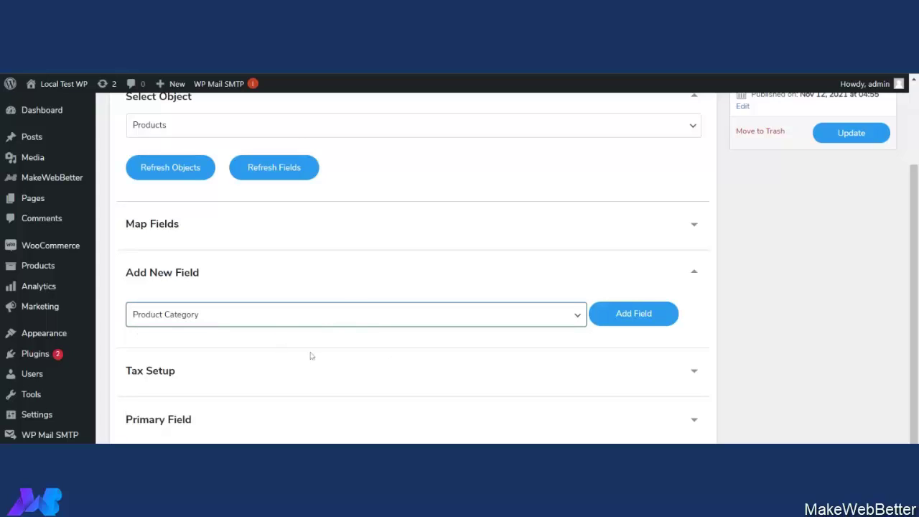
scroll(417, 384, "up", 3)
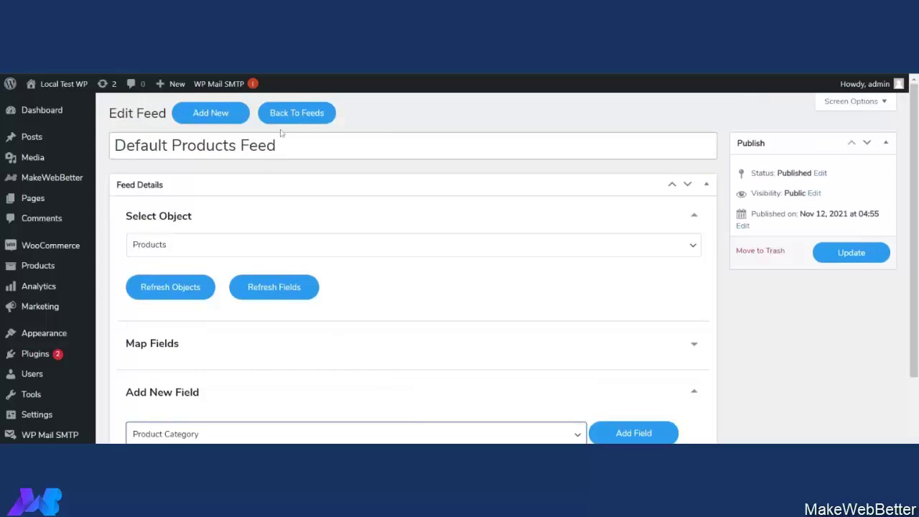
left_click(304, 113)
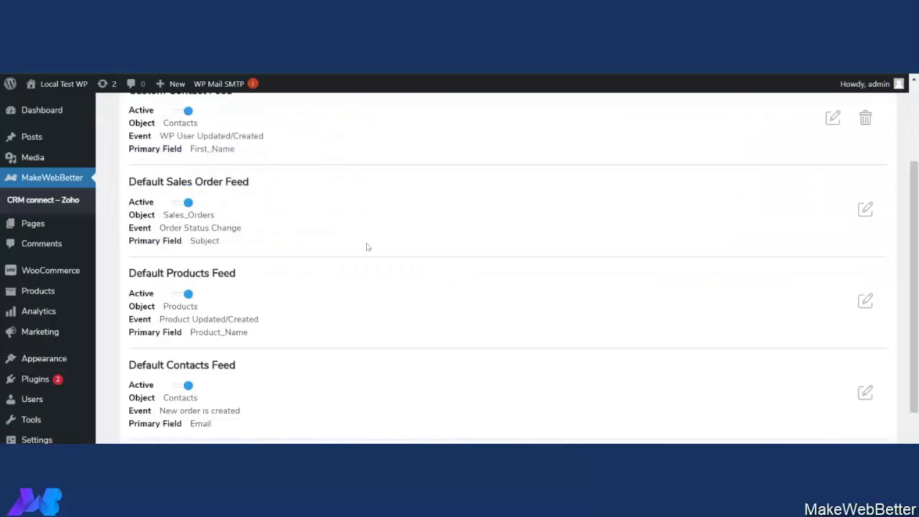
In the plugin settings, enable instant sync, background sync, and wiping data on disconnect.
scroll(306, 261, "up", 3)
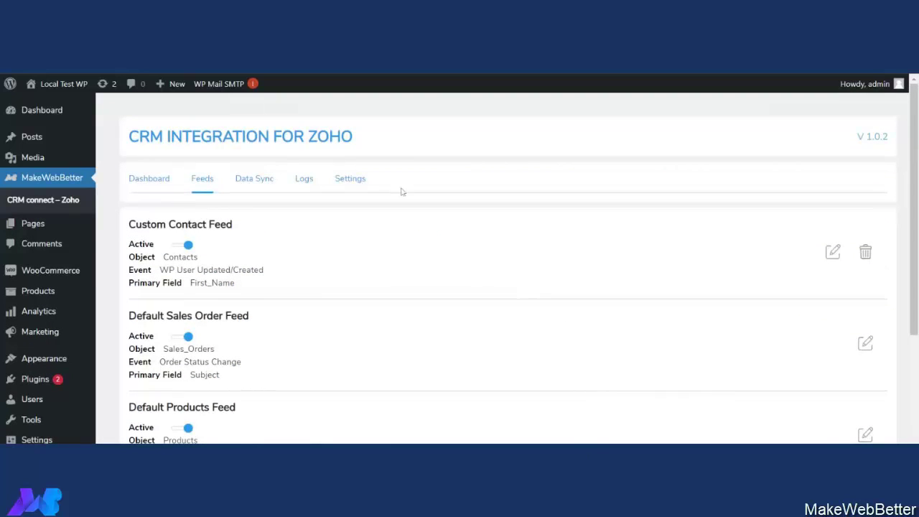
left_click(345, 185)
scroll(345, 186, "down", 1)
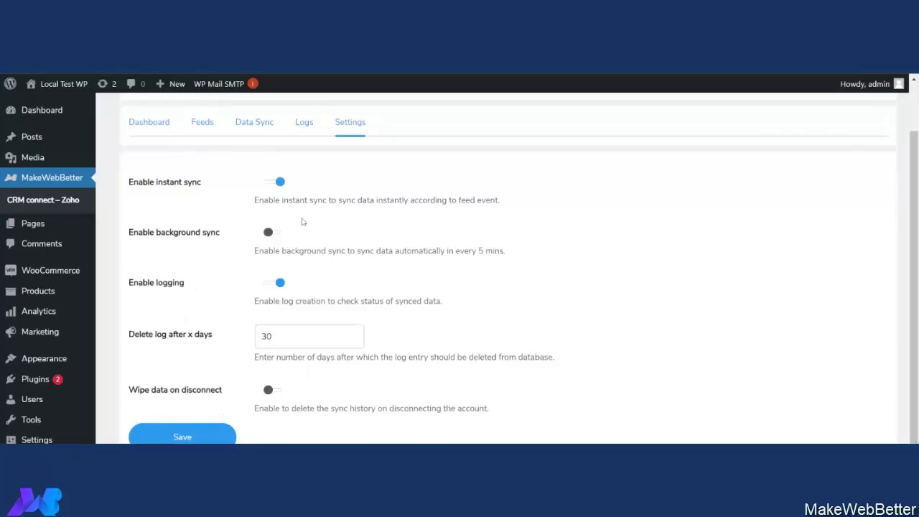
left_click(275, 236)
left_click(281, 392)
scroll(447, 428, "up", 2)
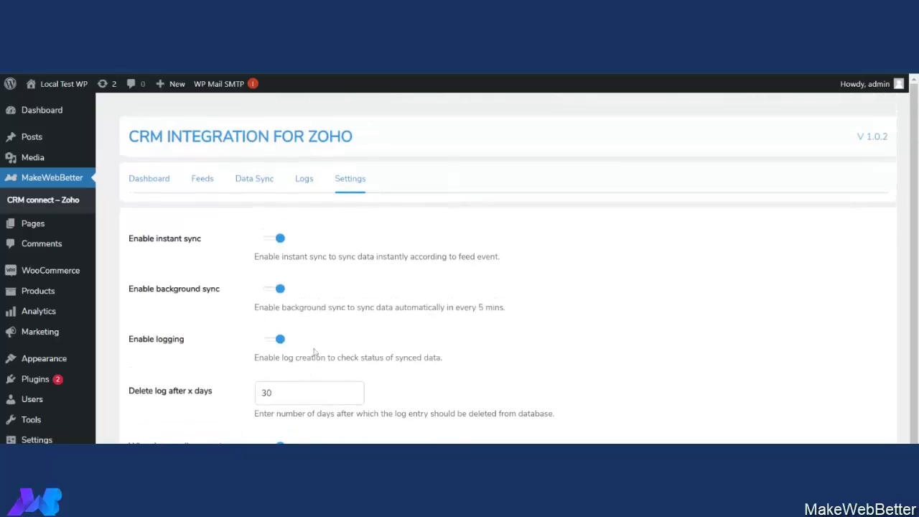